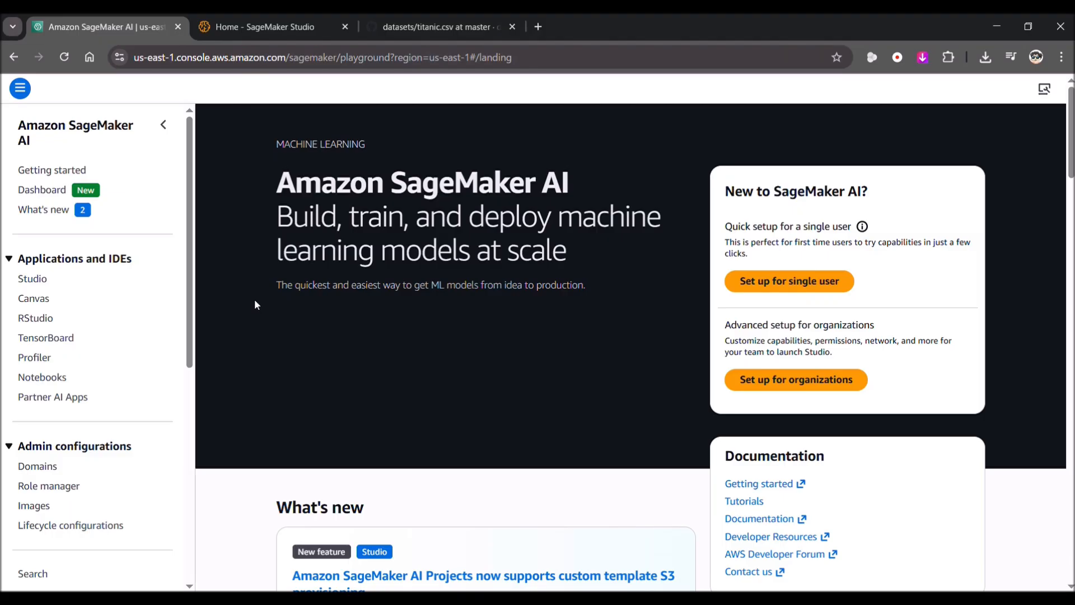
# Step: Switch from the SageMaker AI console's Studio page to SageMaker Studio and open Data Wrangler from the Data section
pyautogui.click(44, 279)
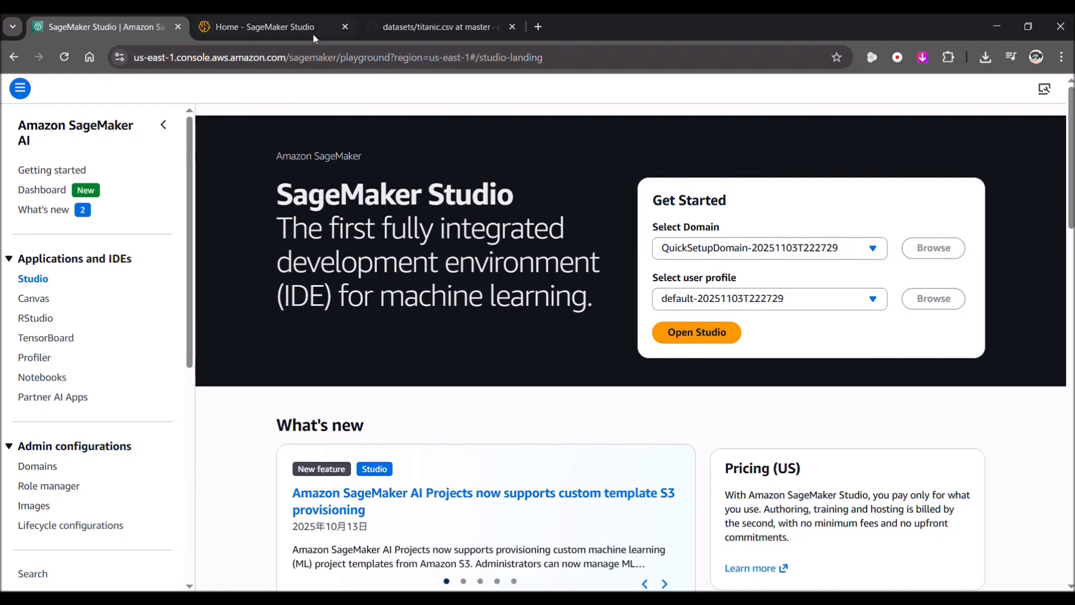
pyautogui.click(300, 21)
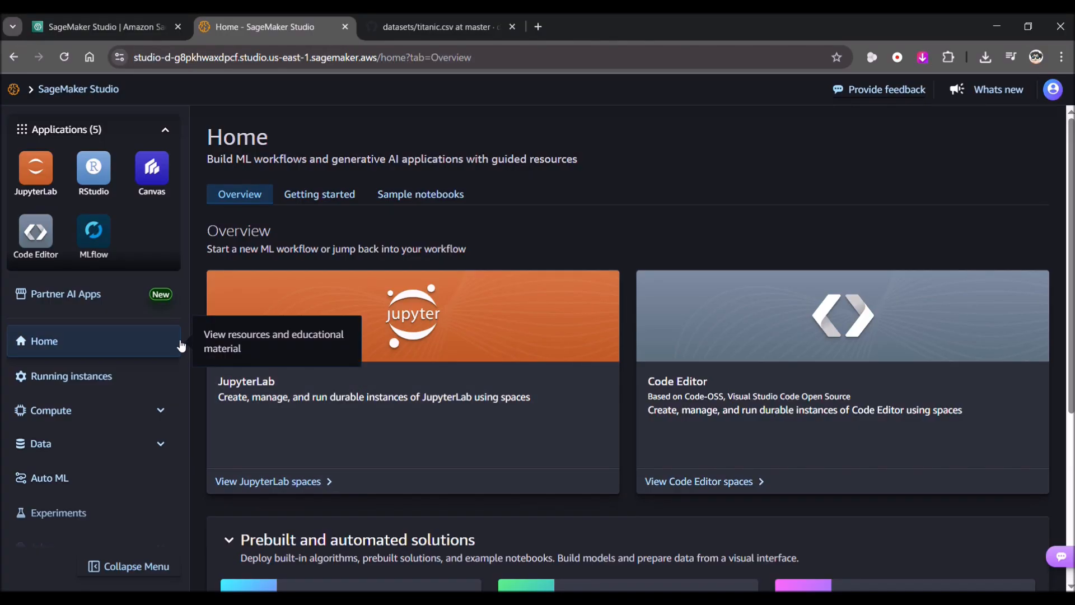
pyautogui.scroll(-1, 181, 346)
pyautogui.click(116, 370)
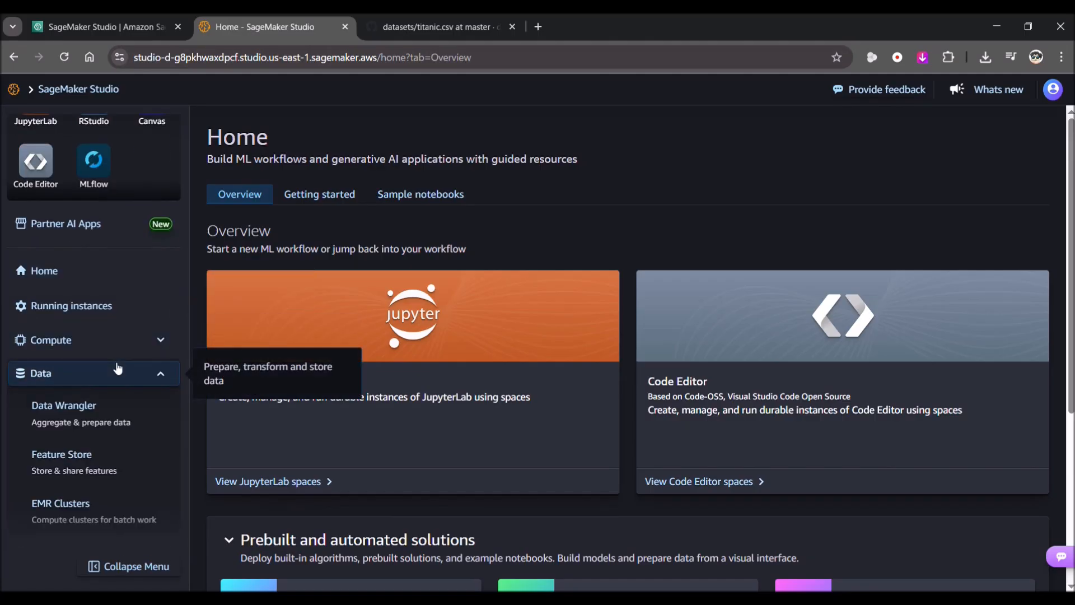
pyautogui.scroll(-1, 81, 400)
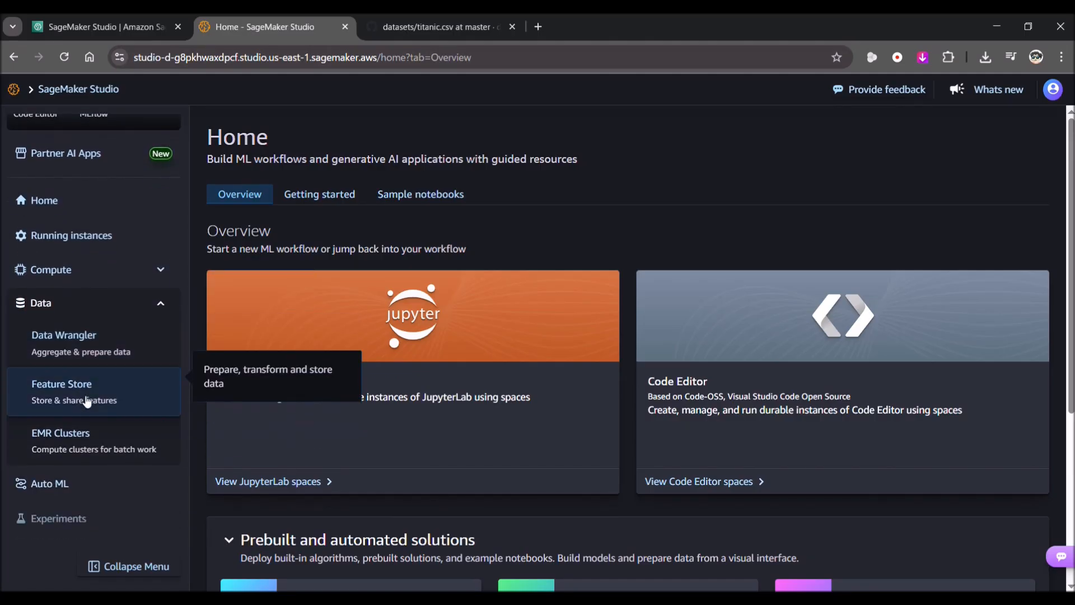
pyautogui.click(90, 350)
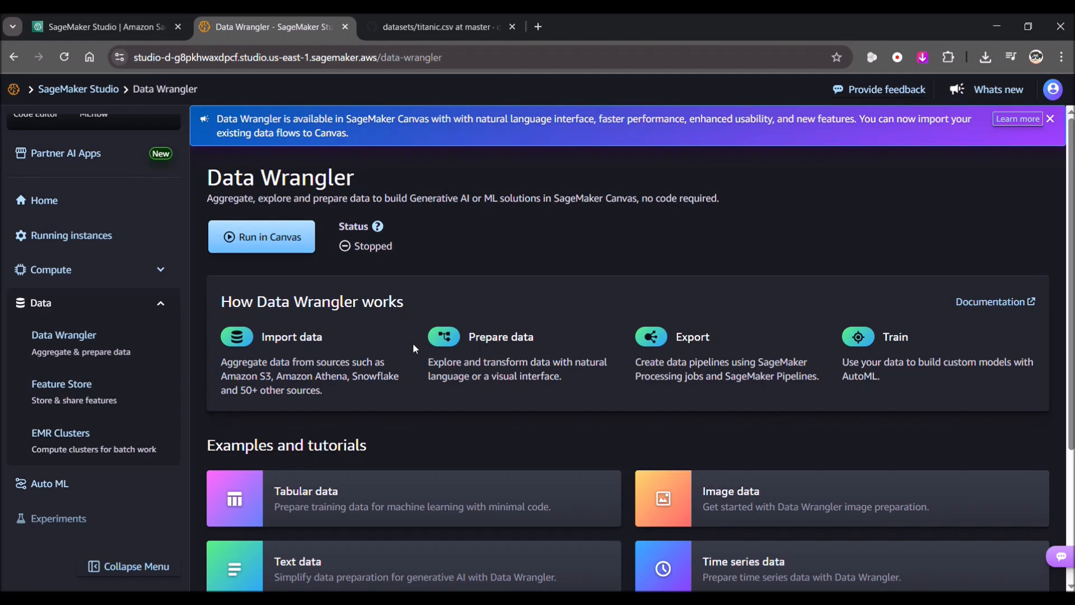
# Step: Run Data Wrangler in Canvas and open the running Canvas application
pyautogui.click(286, 237)
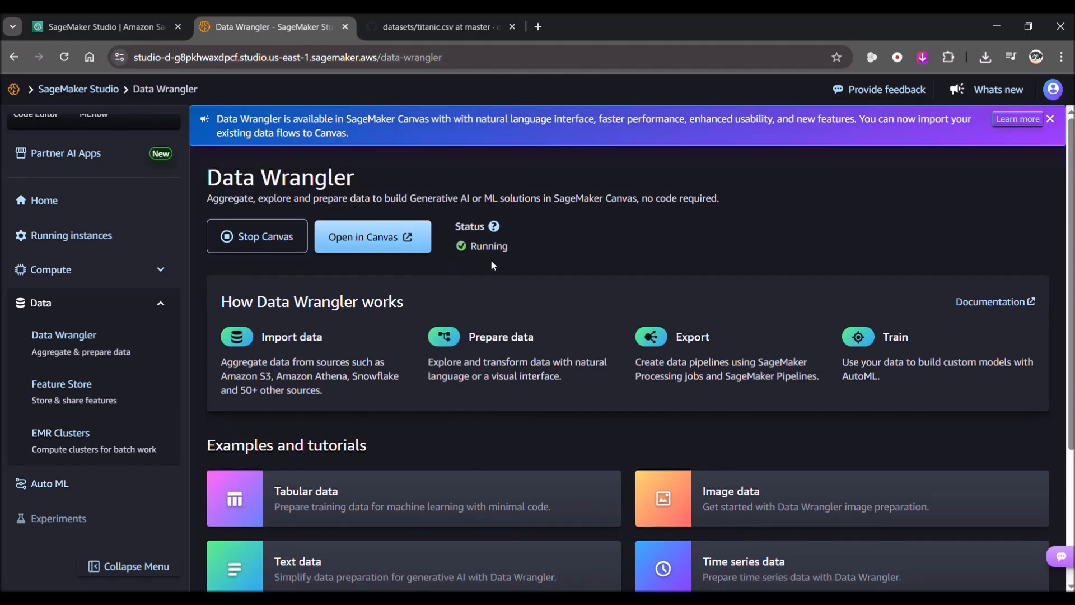
pyautogui.click(394, 241)
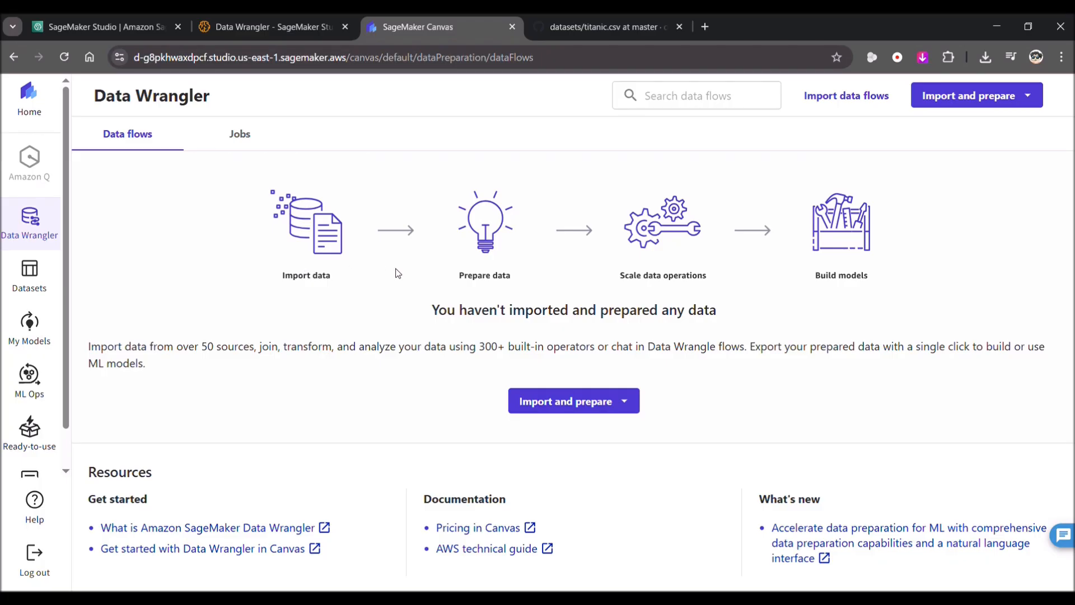
pyautogui.moveTo(478, 350); pyautogui.dragTo(541, 349)
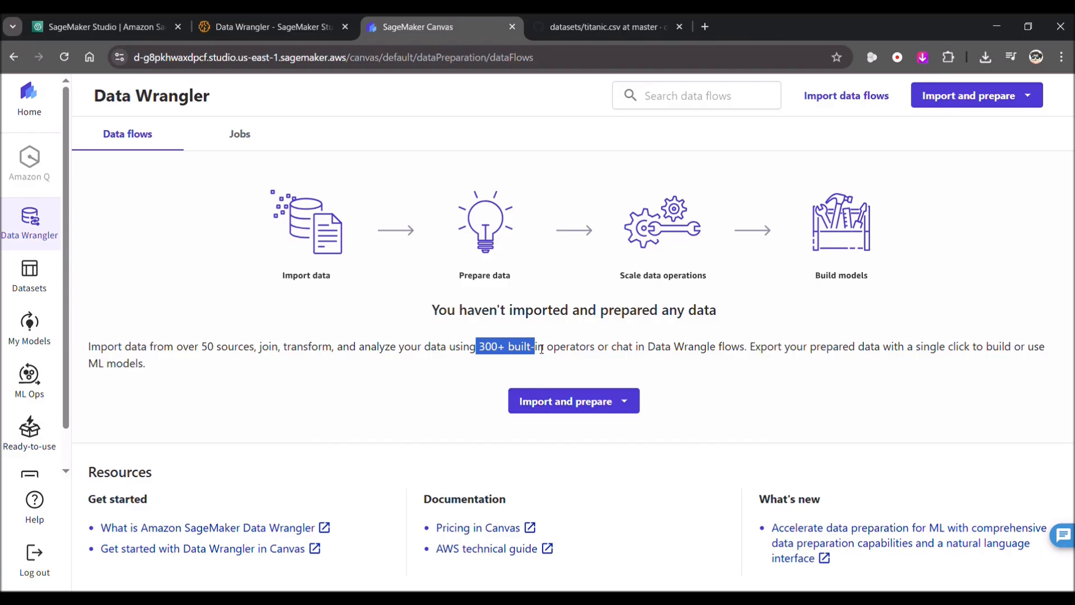
# Step: Start a tabular data import using Local upload as the source, add titanic.csv, and continue to its preview
pyautogui.click(585, 403)
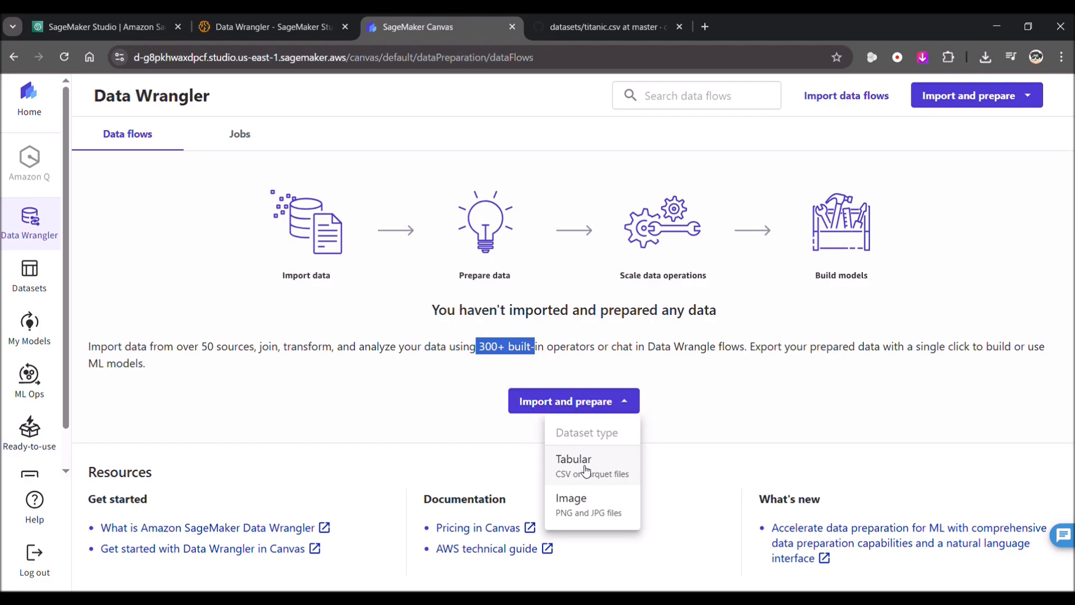
pyautogui.click(586, 469)
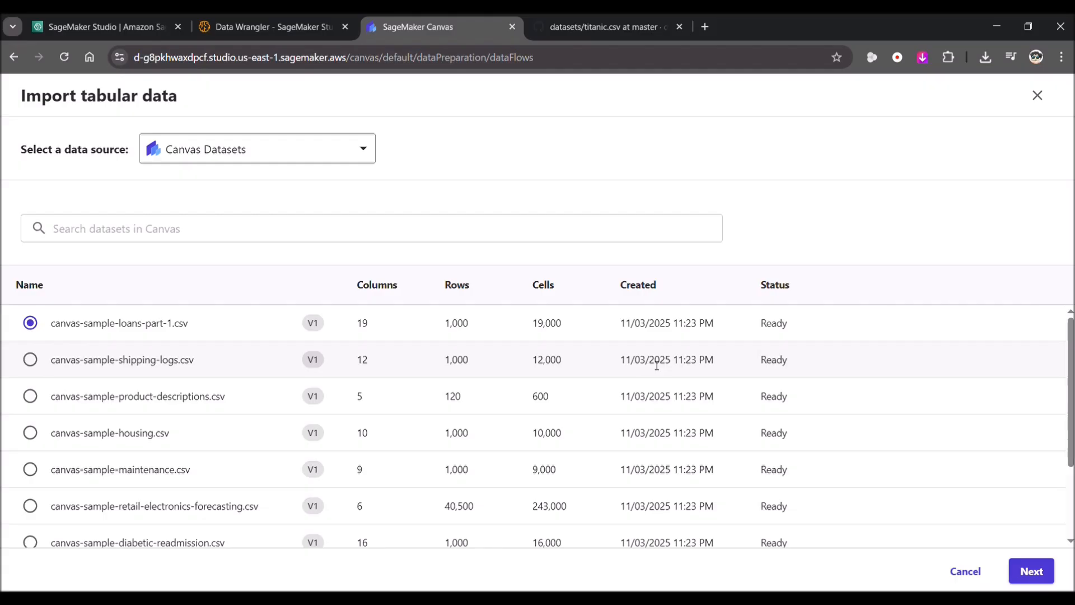
pyautogui.click(346, 157)
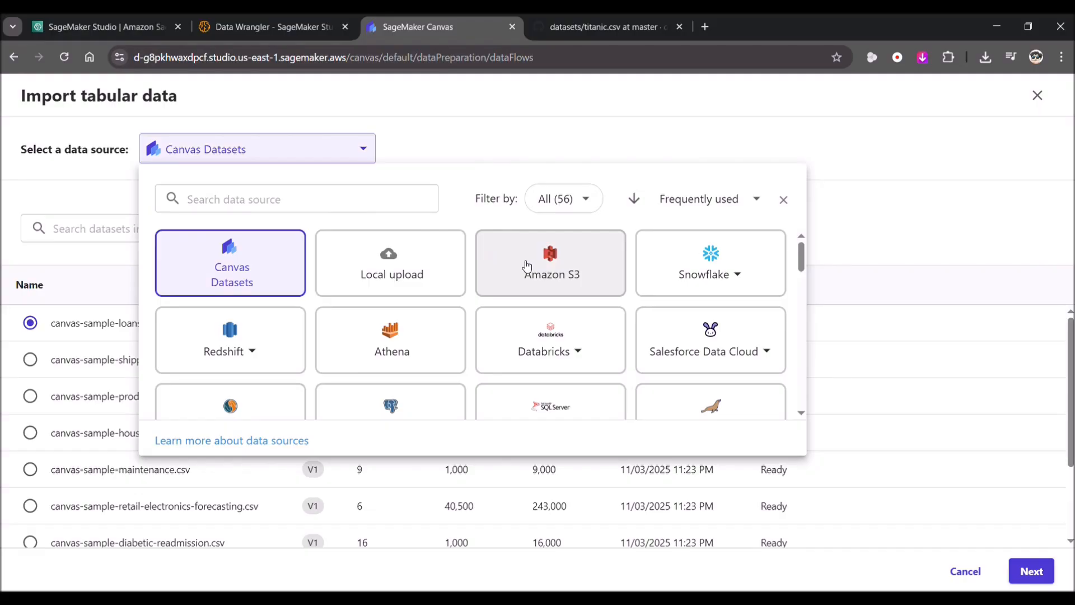
pyautogui.click(406, 268)
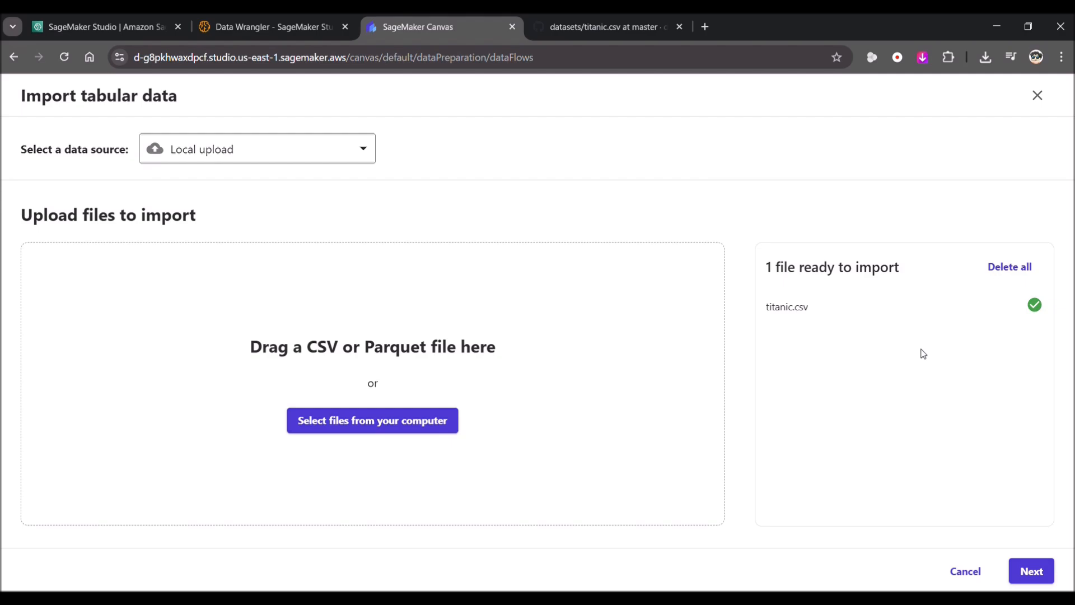
pyautogui.click(1030, 571)
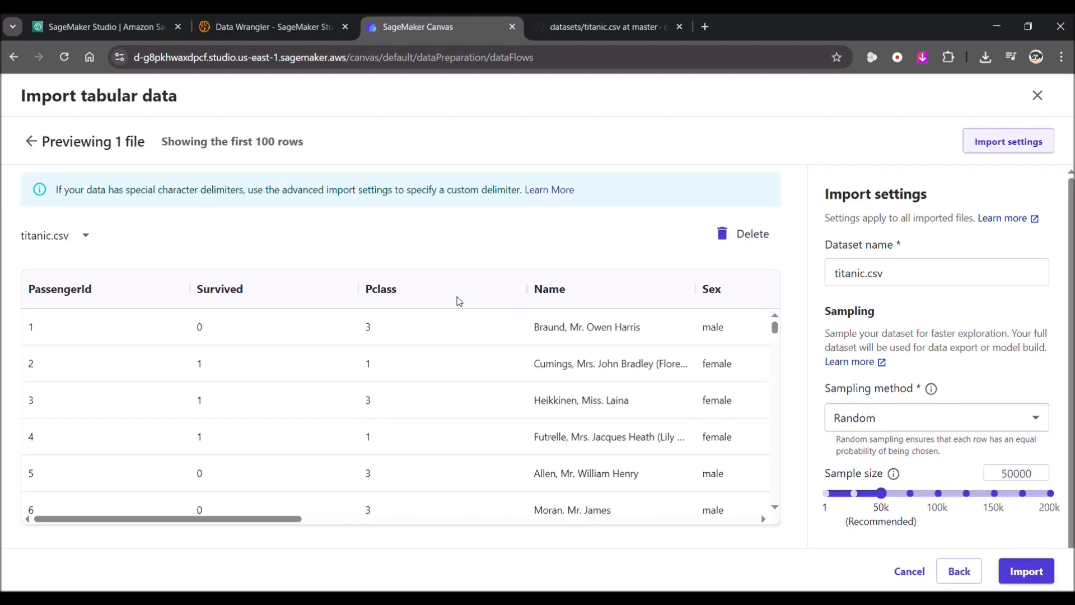
# Step: Check the original titanic.csv on GitHub and import the previewed file into a new Data Wrangler flow
pyautogui.moveTo(295, 525); pyautogui.dragTo(266, 520)
pyautogui.click(572, 26)
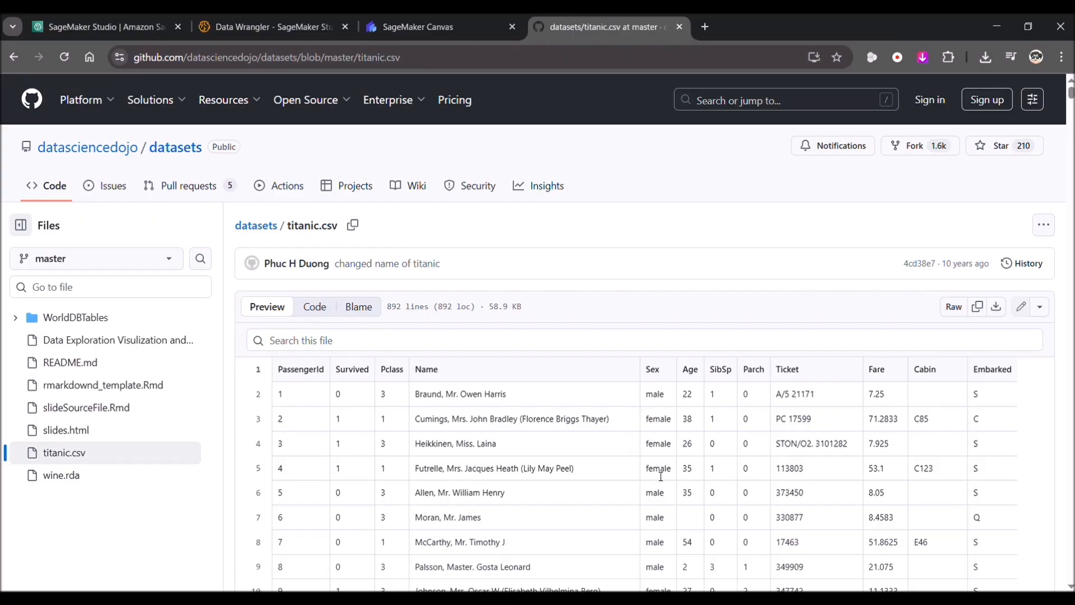
pyautogui.scroll(-1, 674, 494)
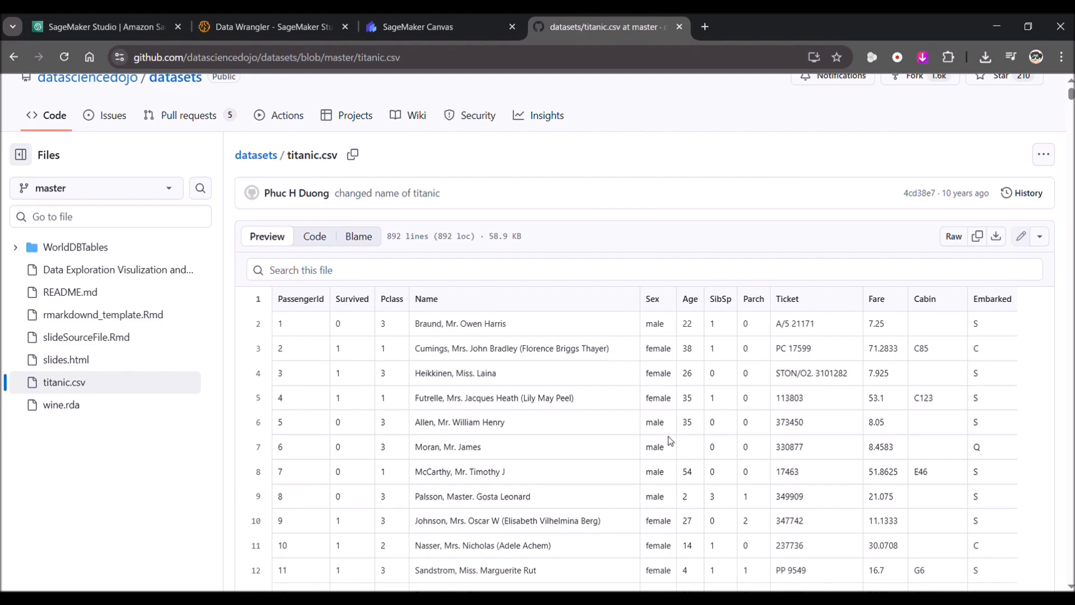
pyautogui.click(475, 25)
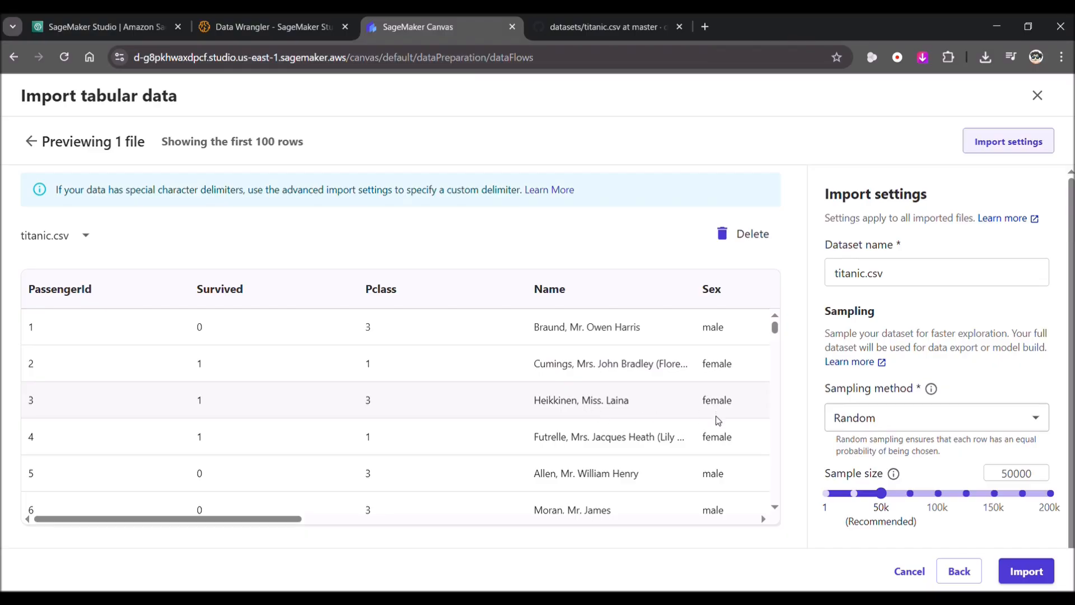
pyautogui.click(1028, 574)
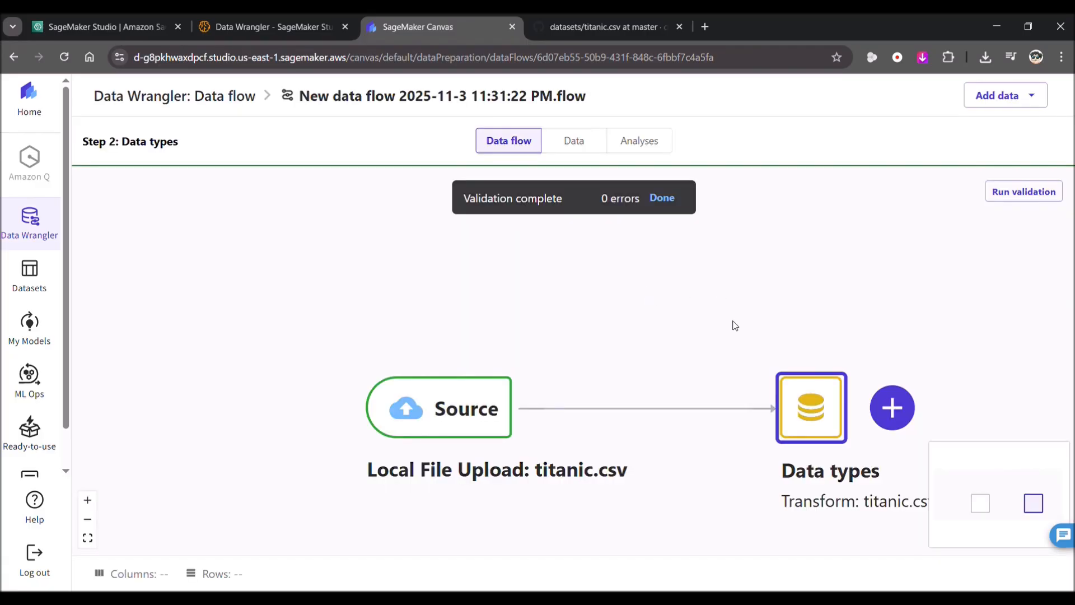
# Step: Look through the Data and Analyses views of titanic.csv, dismiss the chat feature popup, and return to the data flow
pyautogui.moveTo(731, 324); pyautogui.dragTo(678, 313)
pyautogui.moveTo(480, 400)
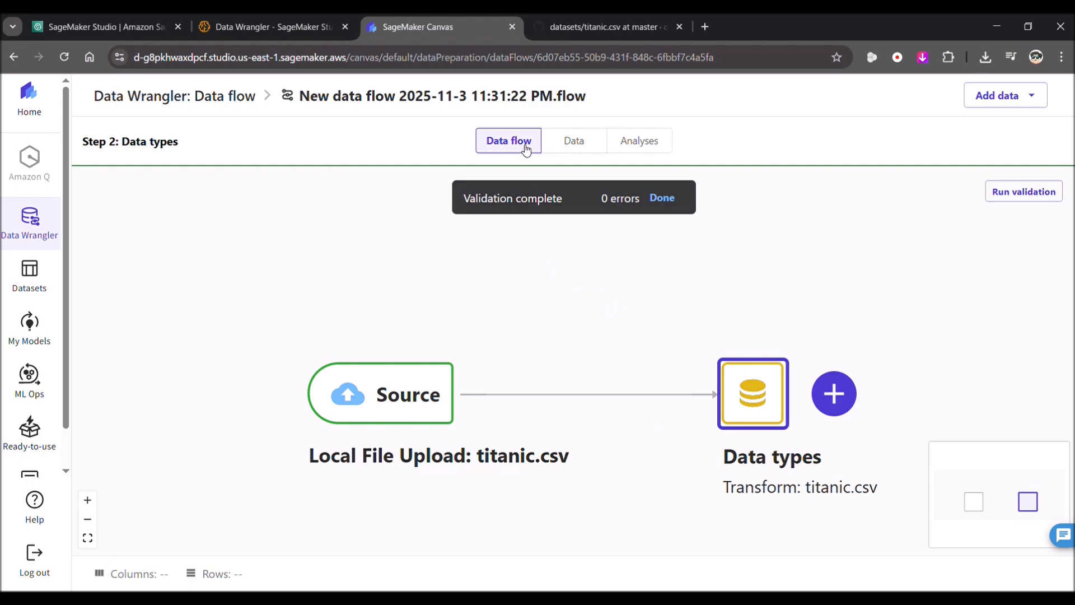
pyautogui.click(574, 144)
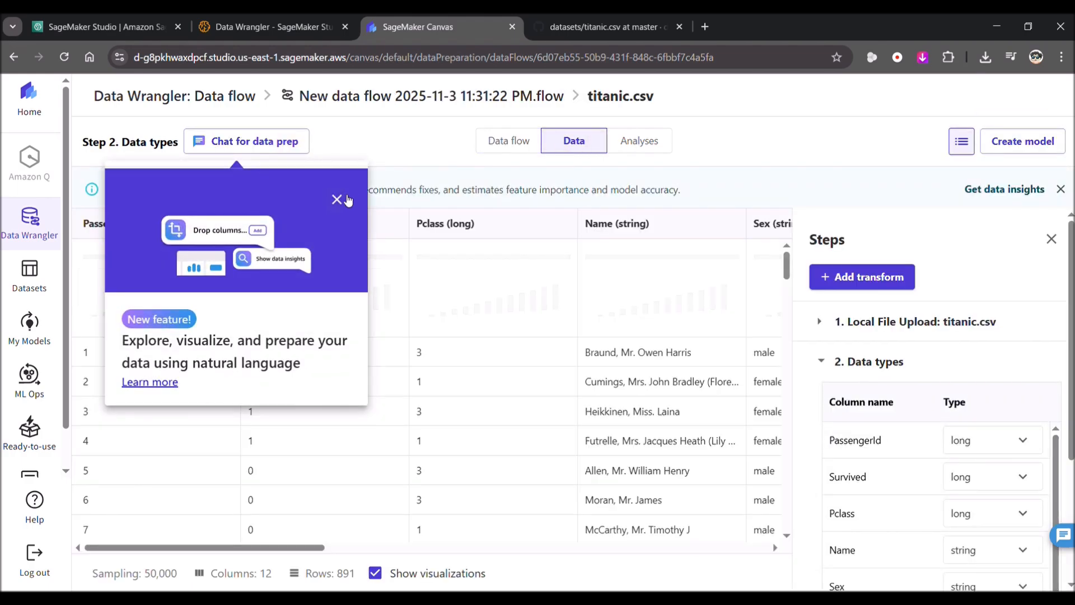
pyautogui.click(337, 199)
pyautogui.click(644, 141)
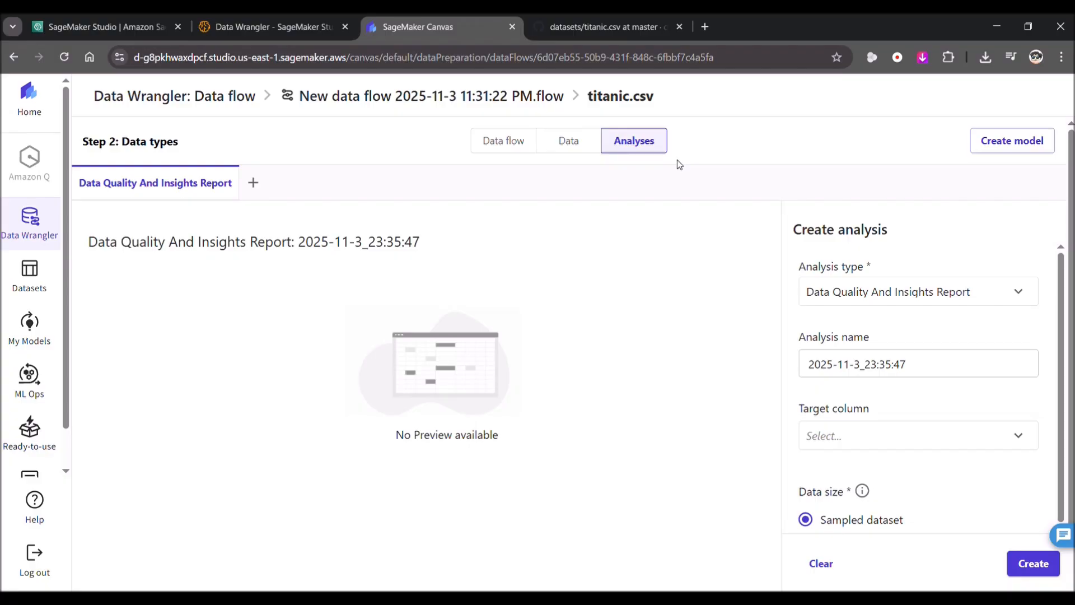
pyautogui.click(514, 145)
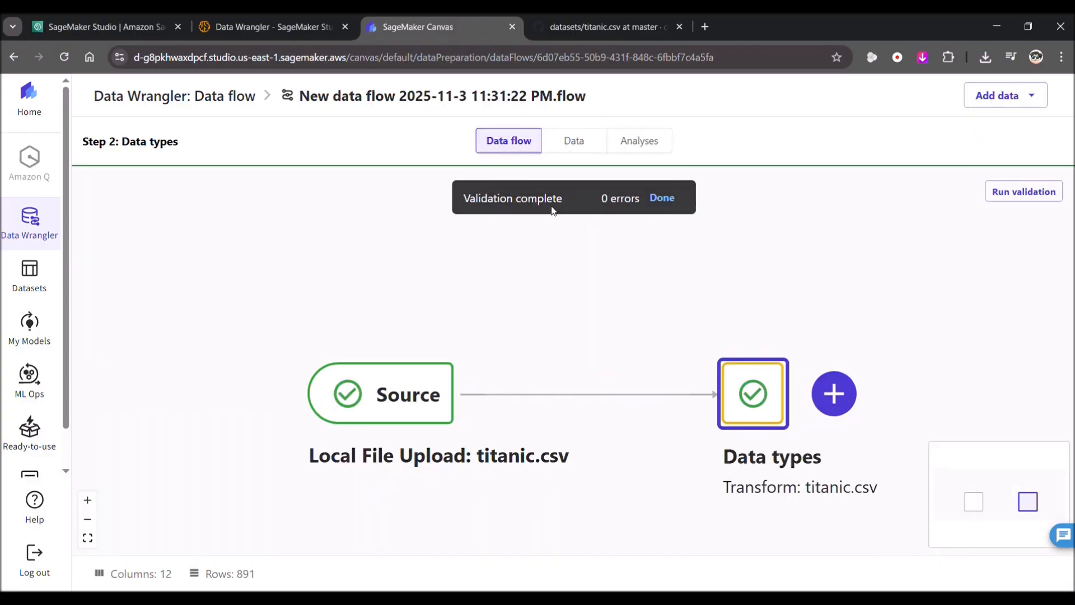
pyautogui.moveTo(583, 324); pyautogui.dragTo(502, 297)
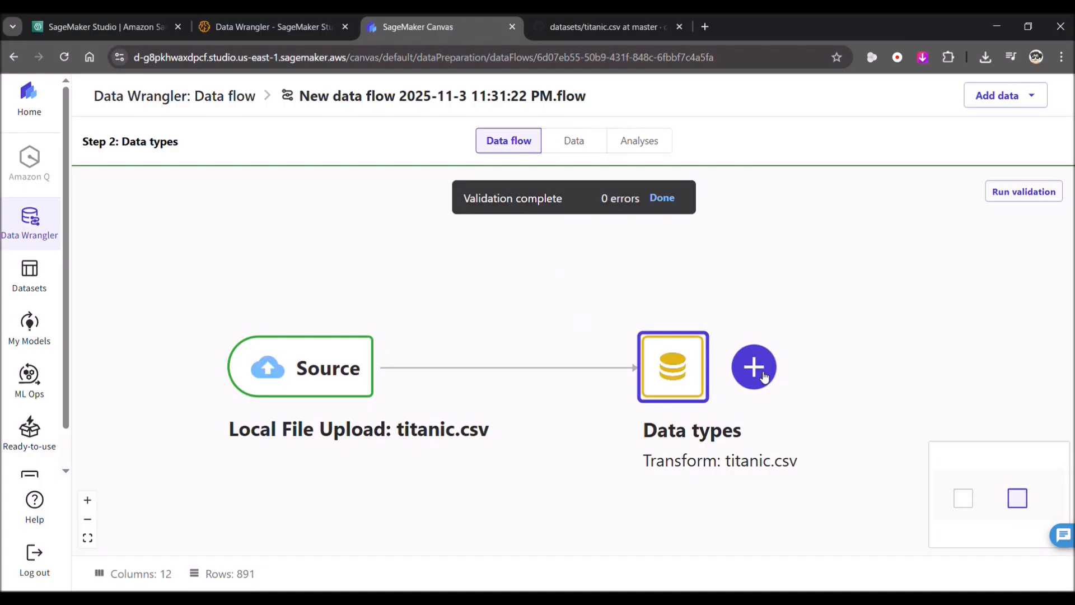
# Step: Open data insights from the Data types node and create a Table Summary analysis
pyautogui.click(754, 368)
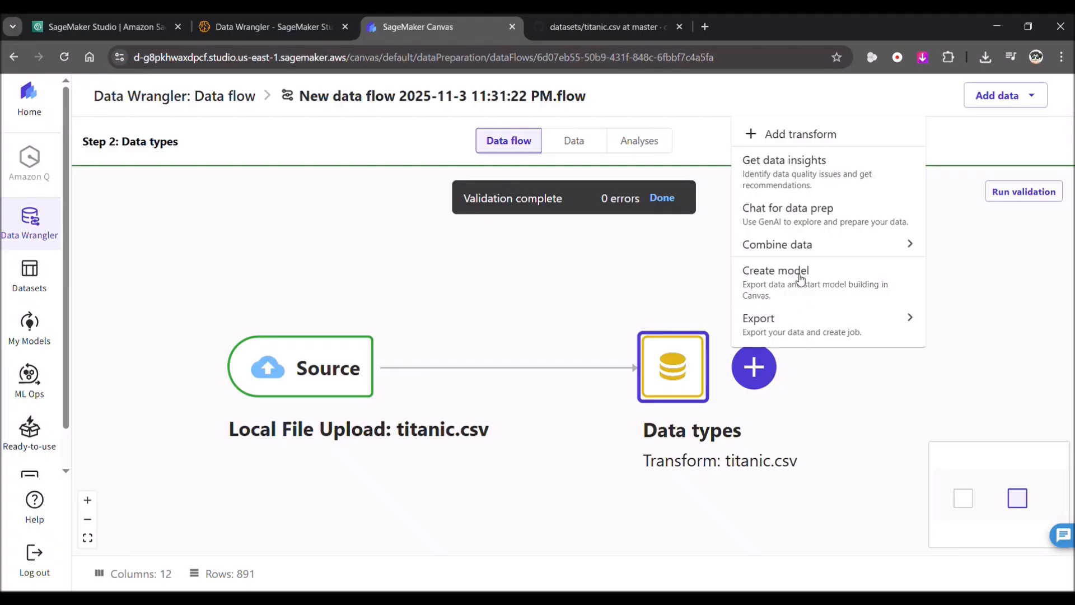
pyautogui.click(792, 174)
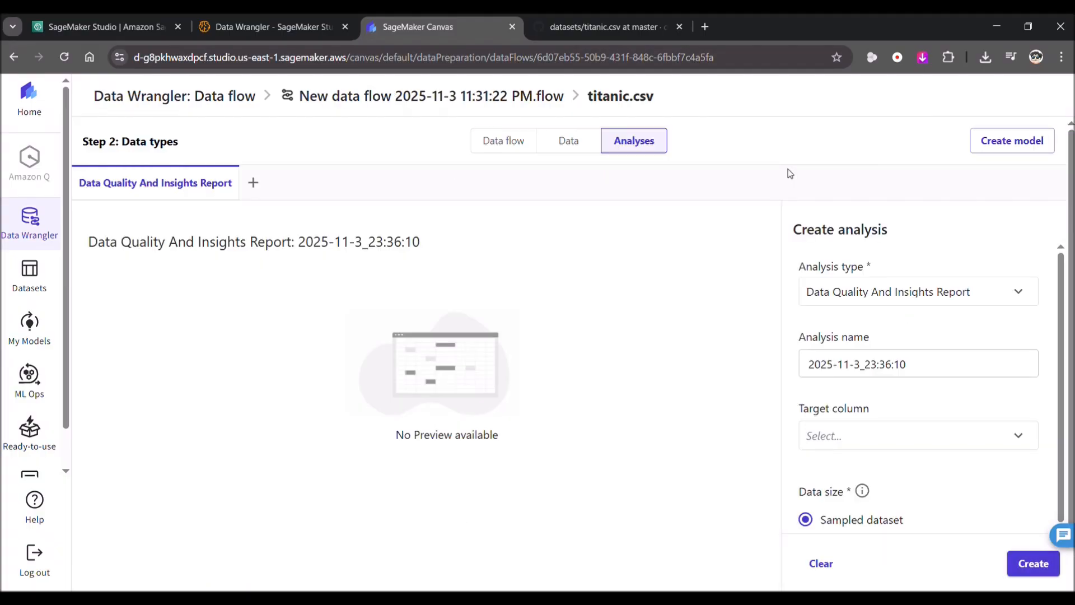
pyautogui.click(877, 293)
pyautogui.click(871, 376)
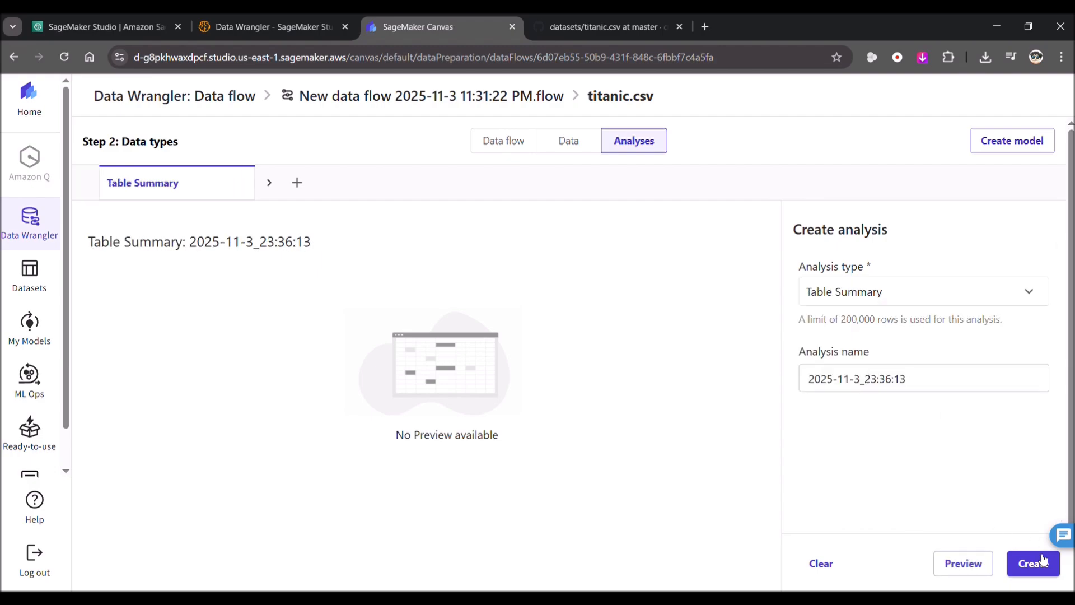
pyautogui.click(1043, 567)
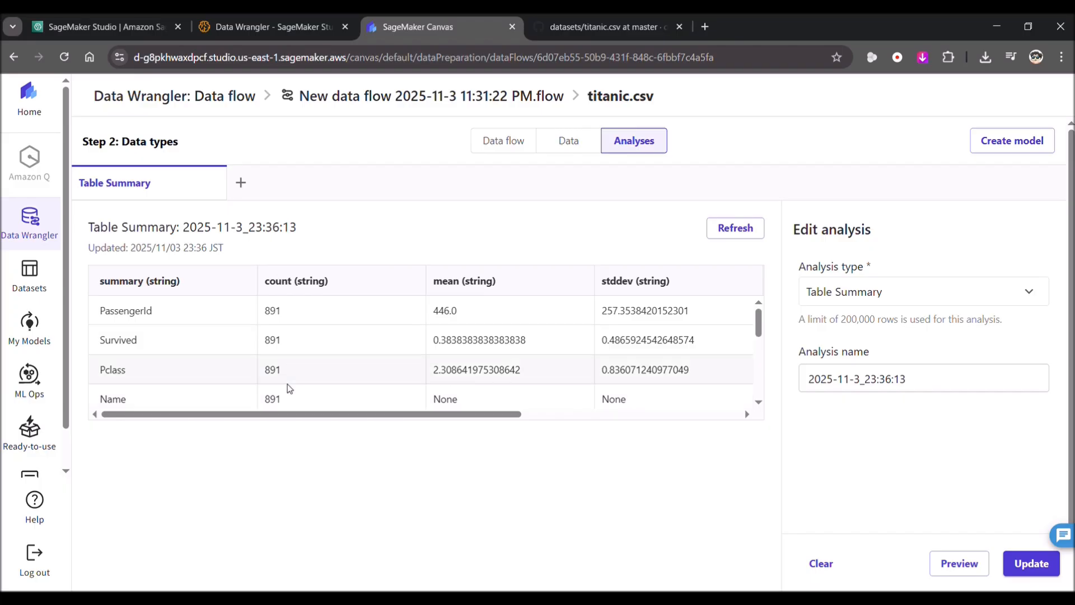
# Step: Examine the table summary's count, mean, standard deviation, min and max values for all titanic.csv columns
pyautogui.scroll(-3, 290, 388)
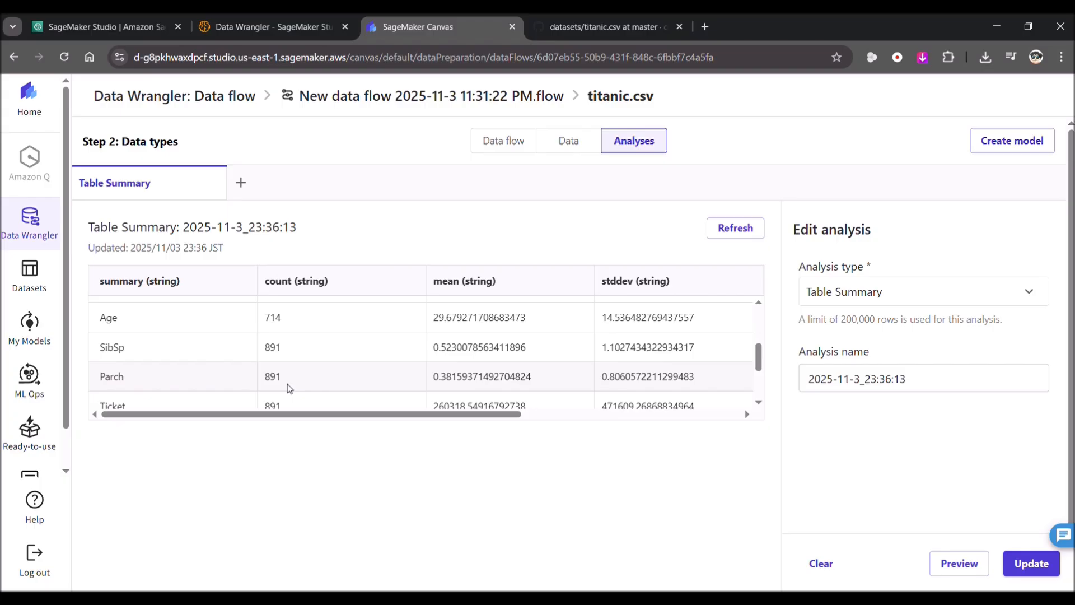
pyautogui.scroll(-3, 290, 388)
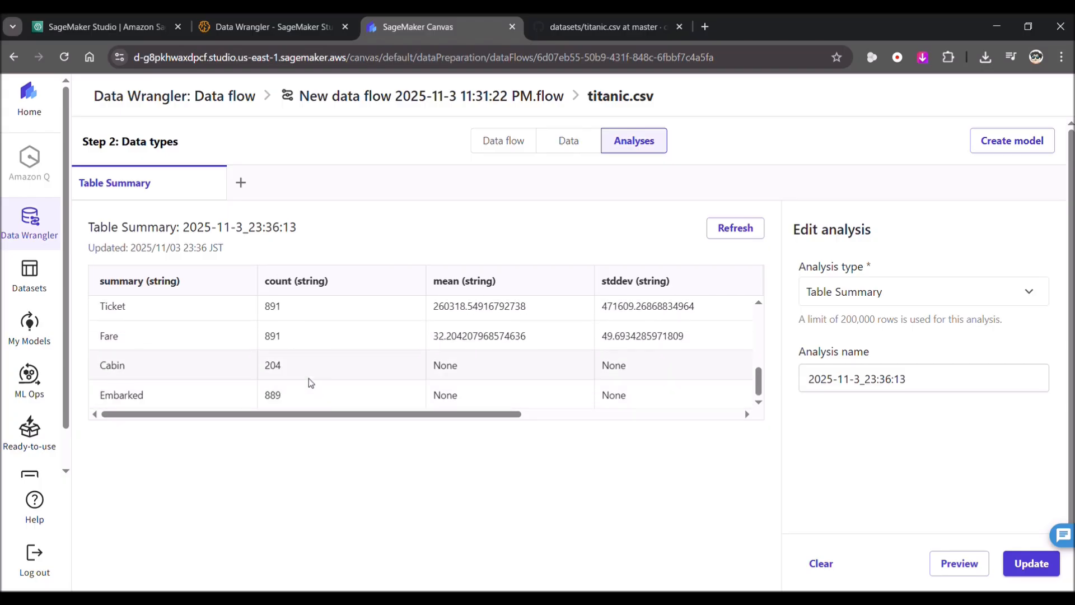
pyautogui.scroll(5, 308, 378)
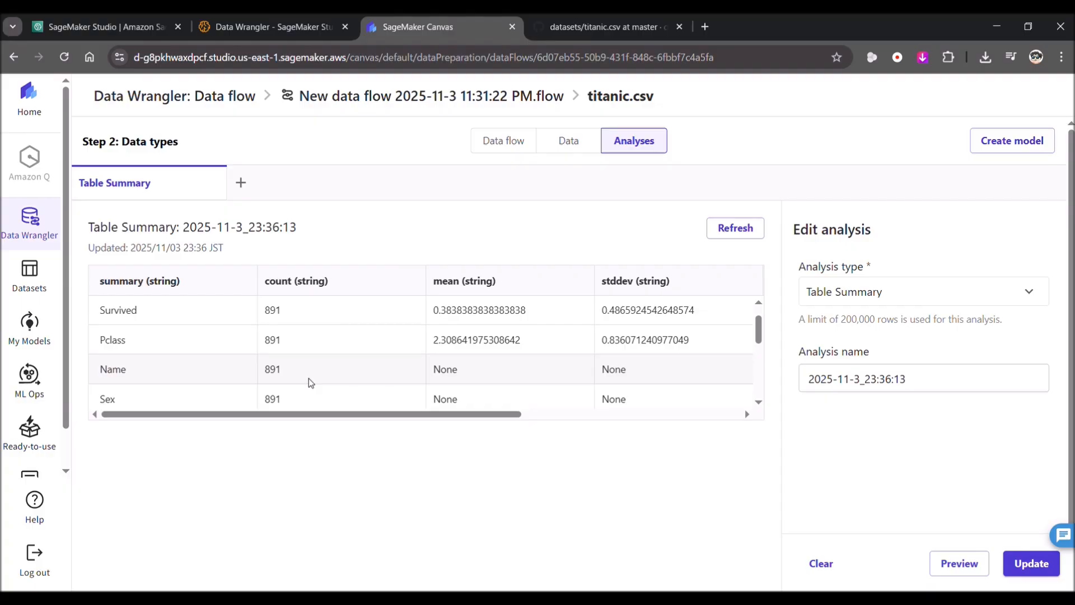
pyautogui.scroll(-2, 308, 378)
pyautogui.moveTo(118, 359); pyautogui.dragTo(106, 365)
pyautogui.moveTo(157, 414); pyautogui.dragTo(233, 420)
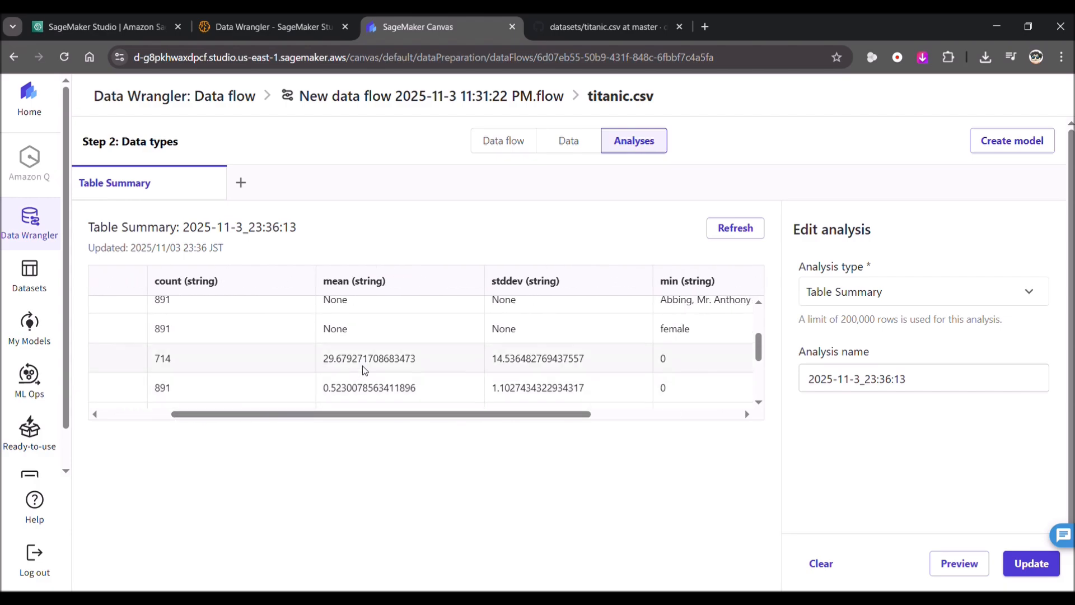
pyautogui.moveTo(373, 414); pyautogui.dragTo(389, 421)
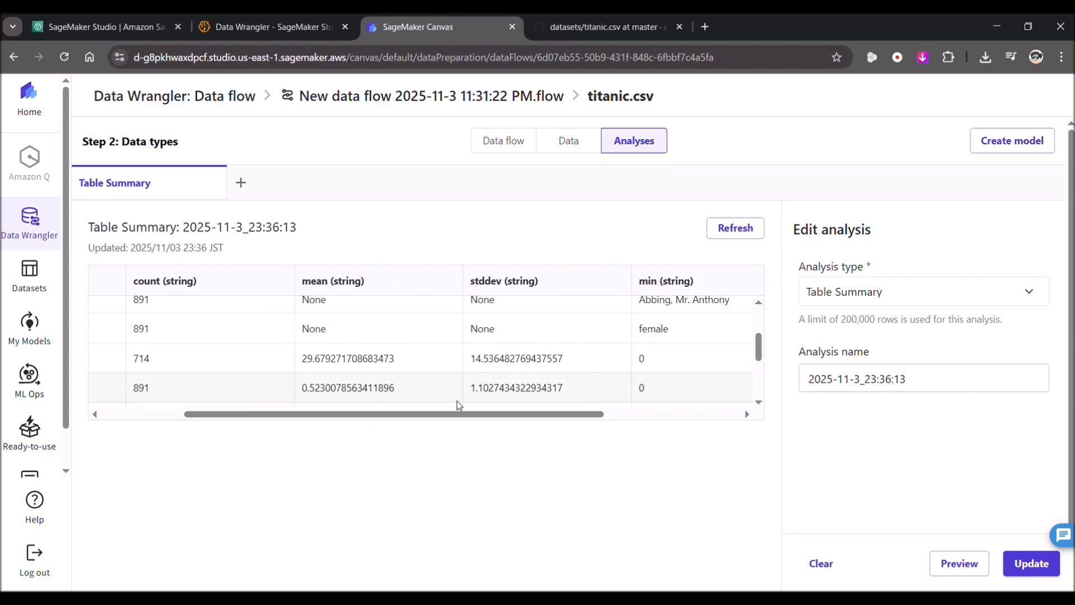
pyautogui.moveTo(459, 414); pyautogui.dragTo(541, 412)
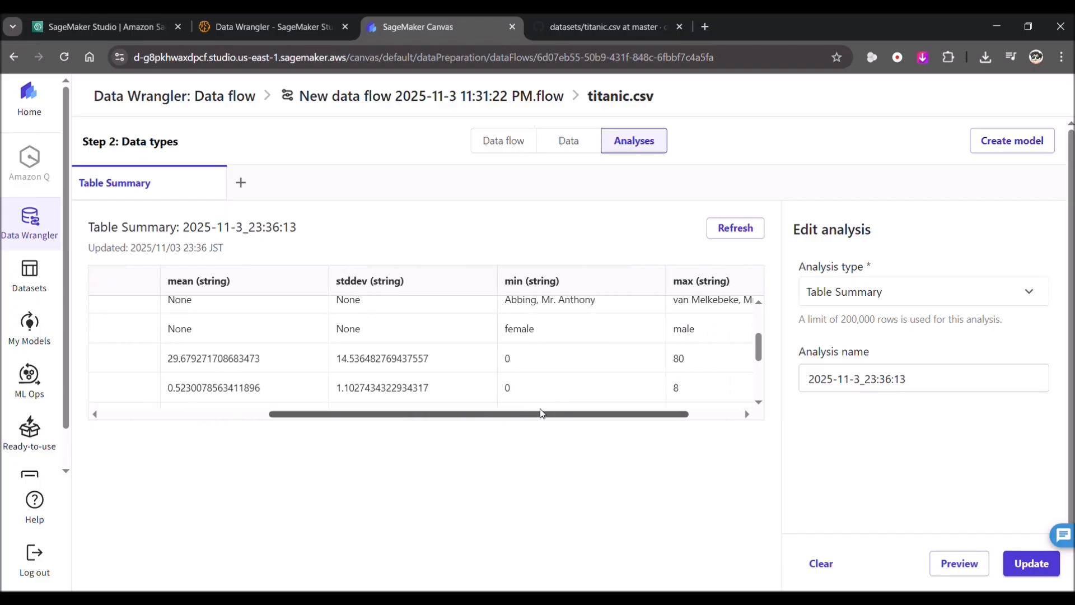
pyautogui.moveTo(540, 413); pyautogui.dragTo(456, 413)
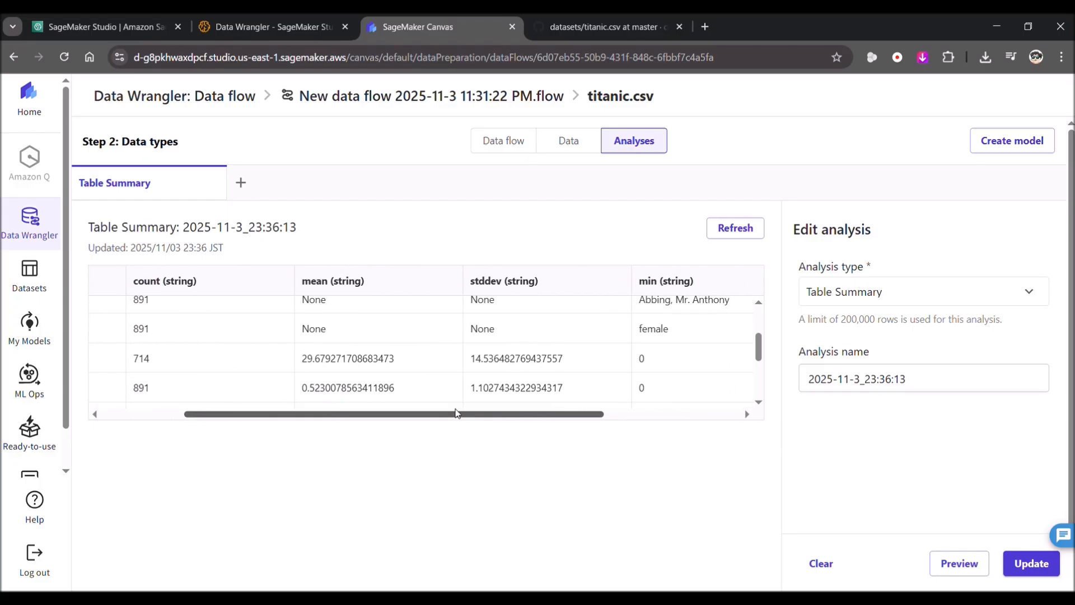
# Step: Clear the Table Summary analysis form and open the Data view of titanic.csv
pyautogui.click(819, 561)
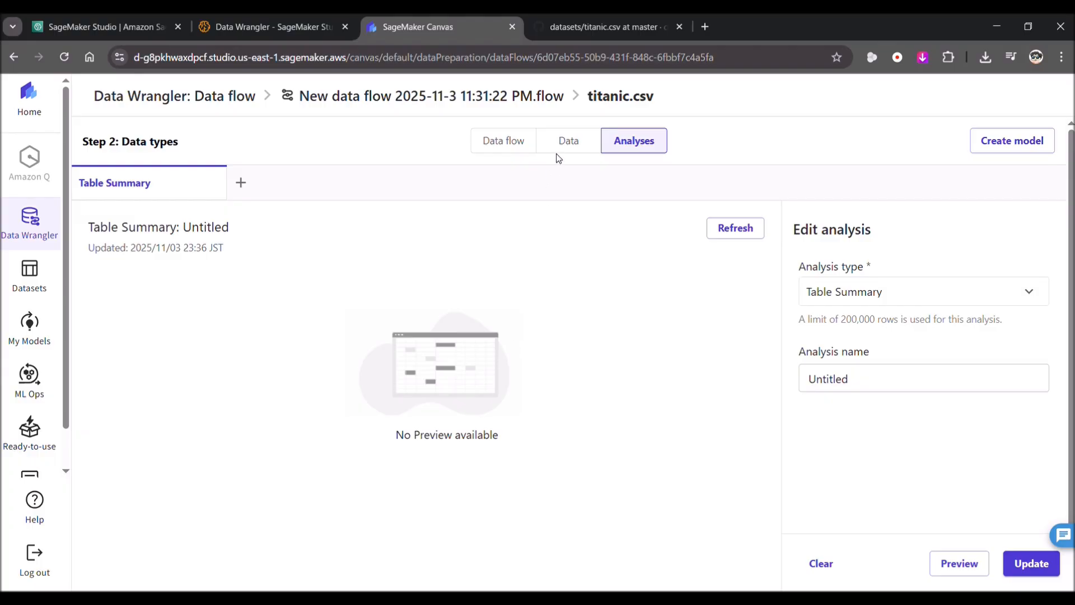
pyautogui.click(568, 143)
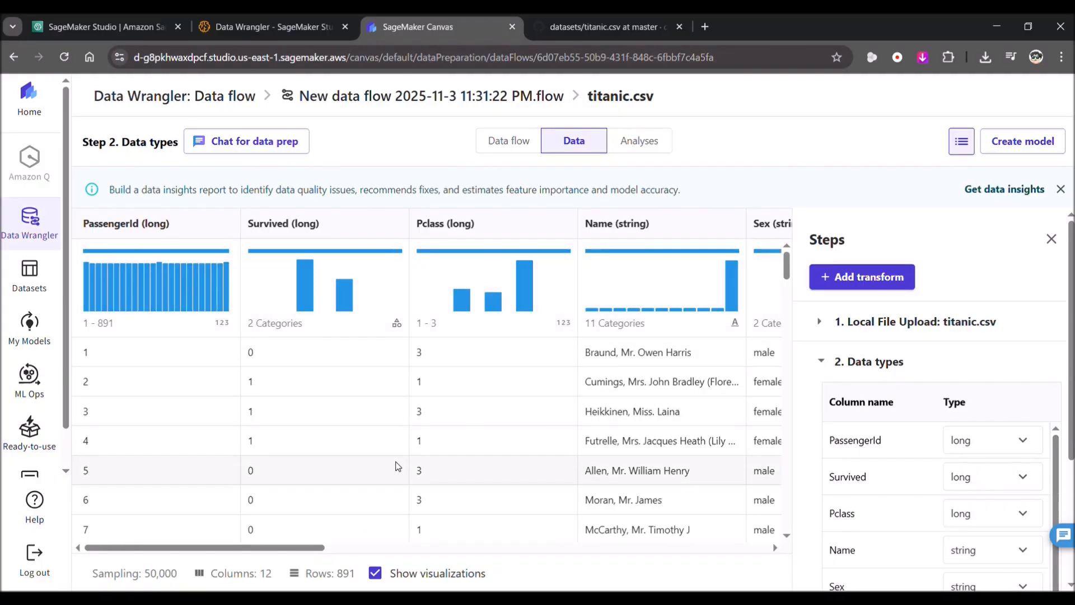
# Step: Look through the Sex, Age, SibSp and Parch columns of titanic.csv, checking the Age column for missing values
pyautogui.moveTo(272, 547); pyautogui.dragTo(312, 550)
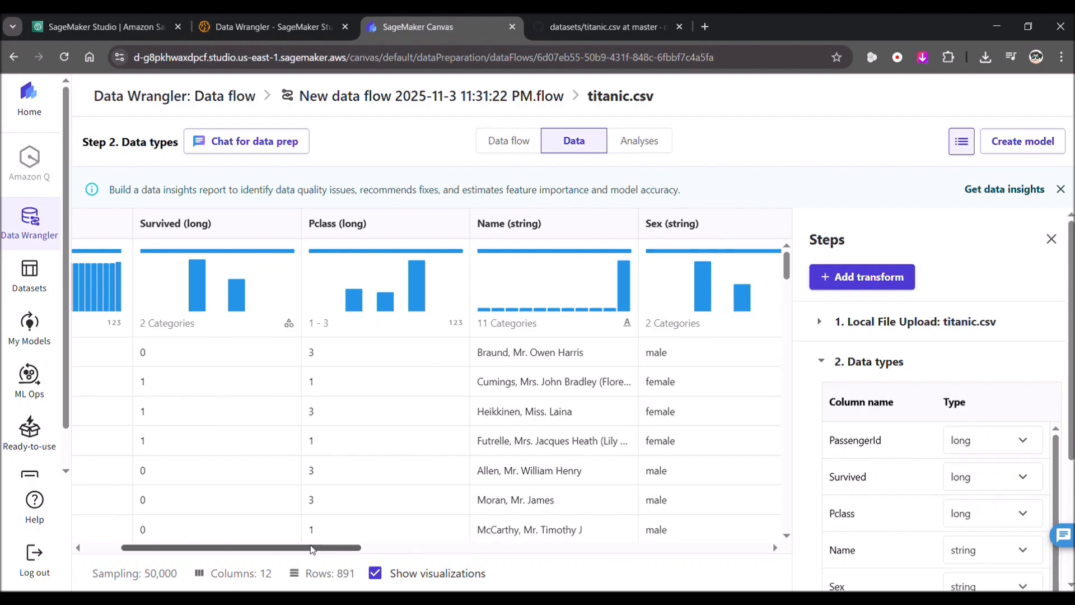
pyautogui.moveTo(313, 550); pyautogui.dragTo(477, 538)
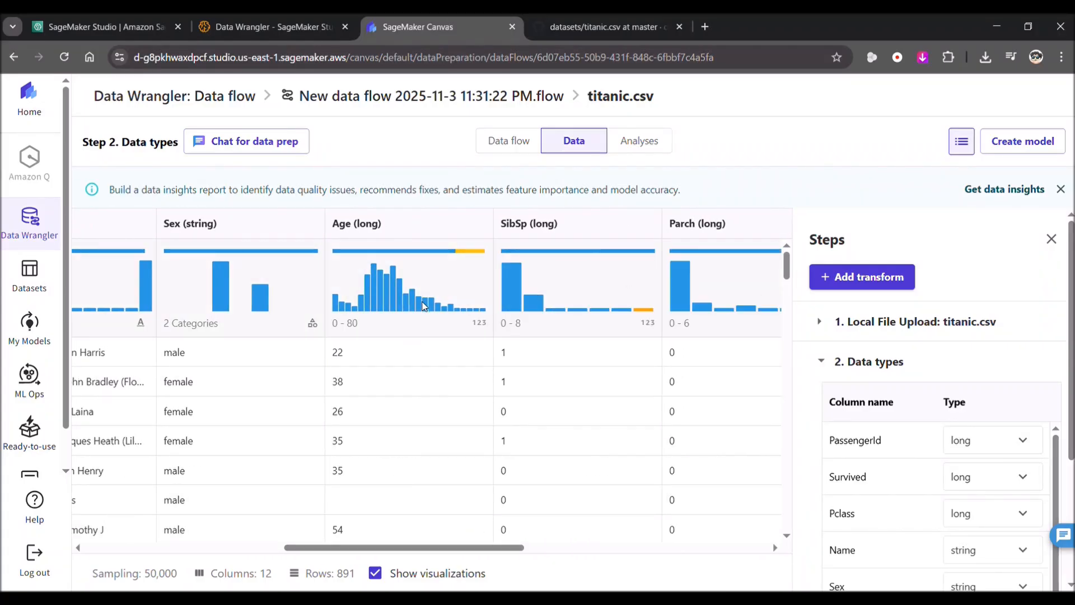
pyautogui.scroll(-4, 422, 338)
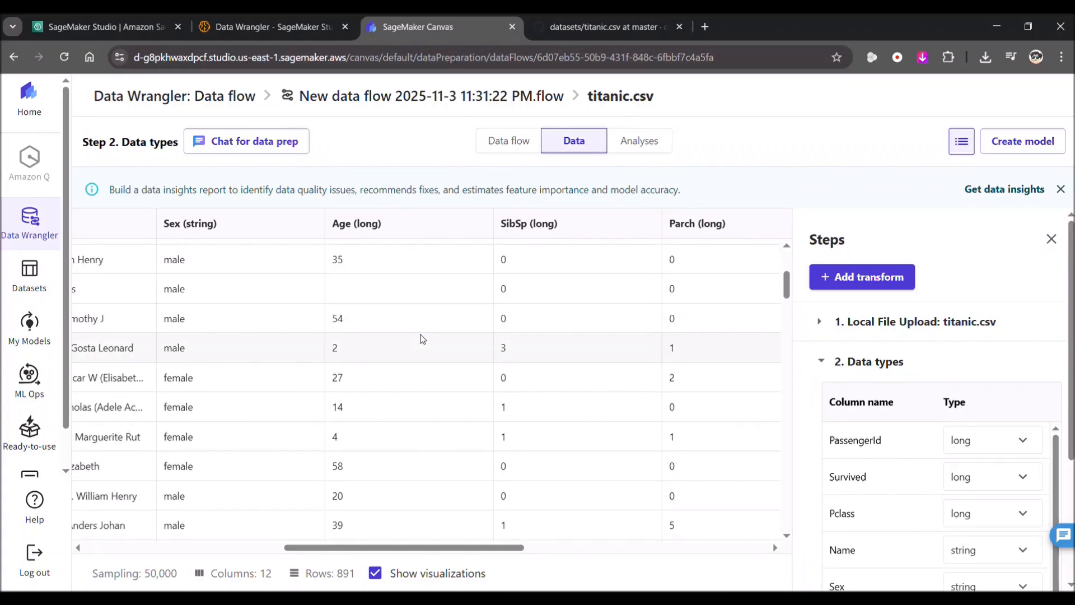
pyautogui.scroll(-1, 422, 338)
pyautogui.scroll(3, 423, 338)
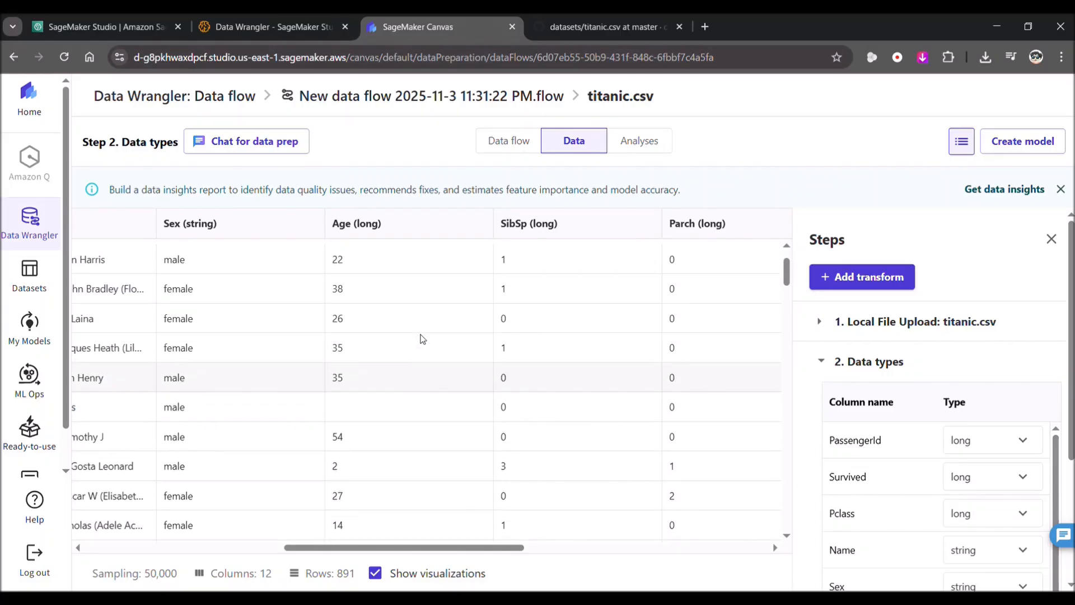
pyautogui.scroll(2, 422, 338)
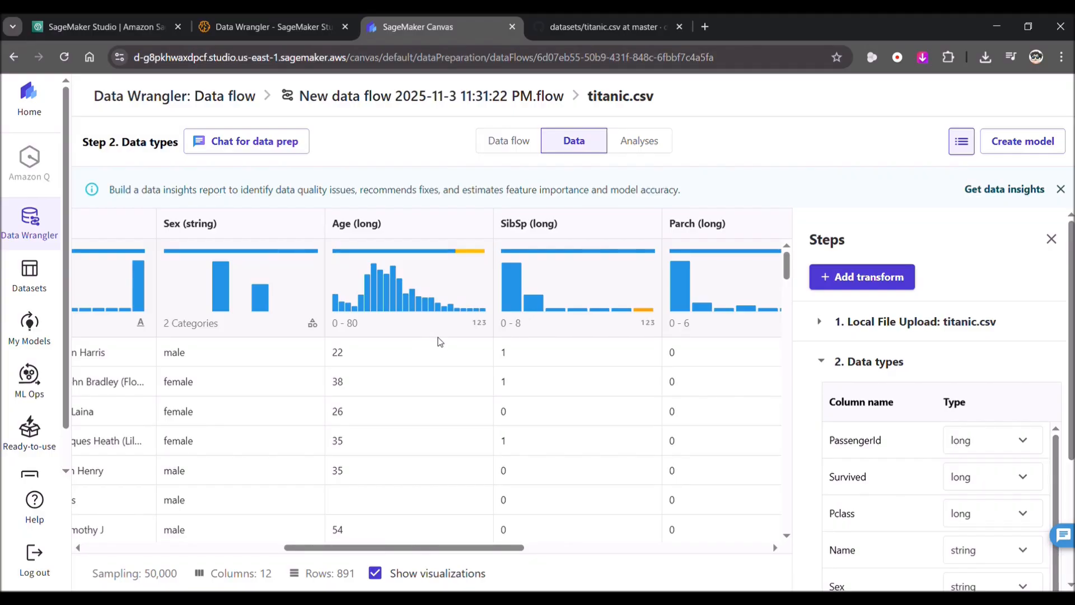
pyautogui.click(864, 280)
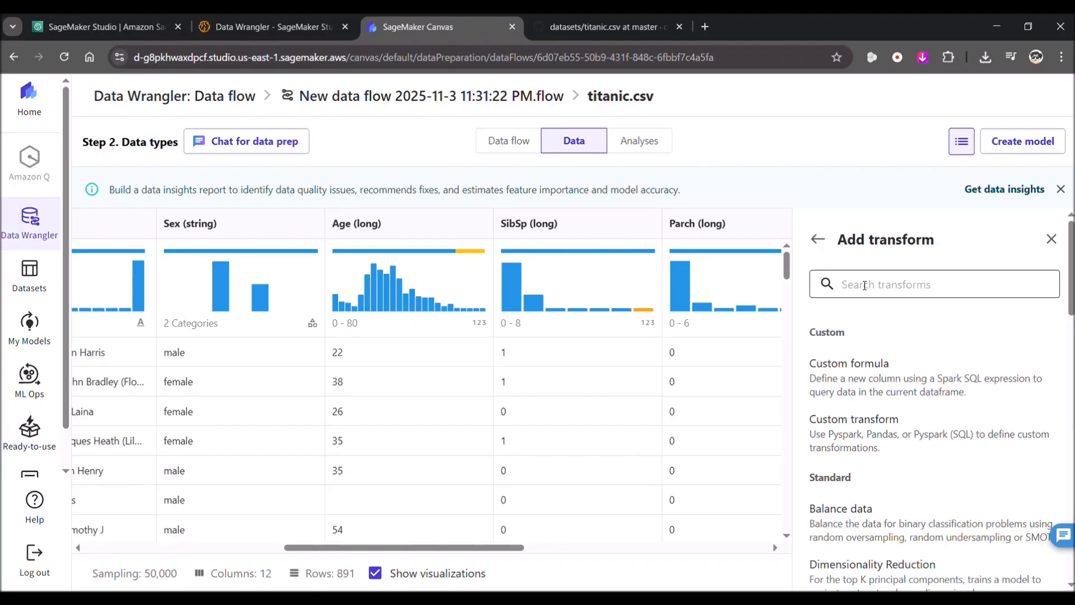
pyautogui.click(903, 294)
pyautogui.write('manage')
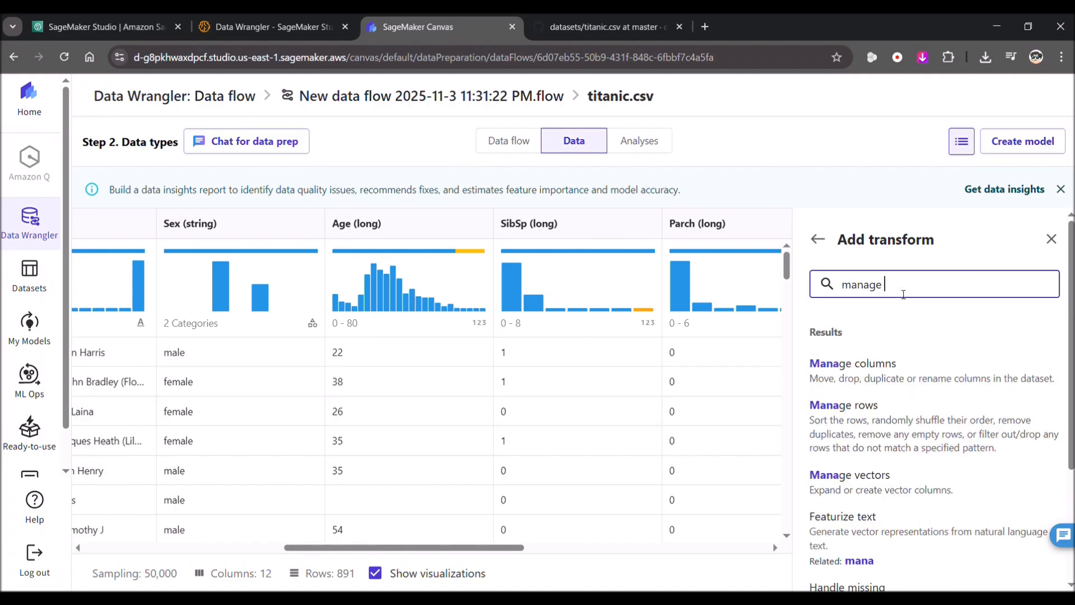
pyautogui.write(' co')
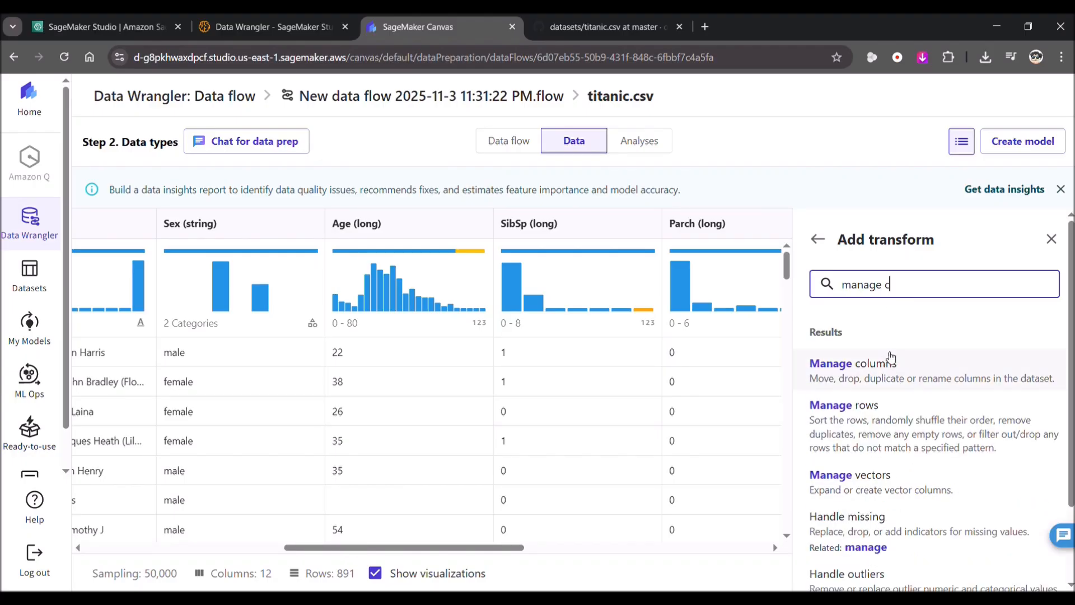
pyautogui.click(889, 365)
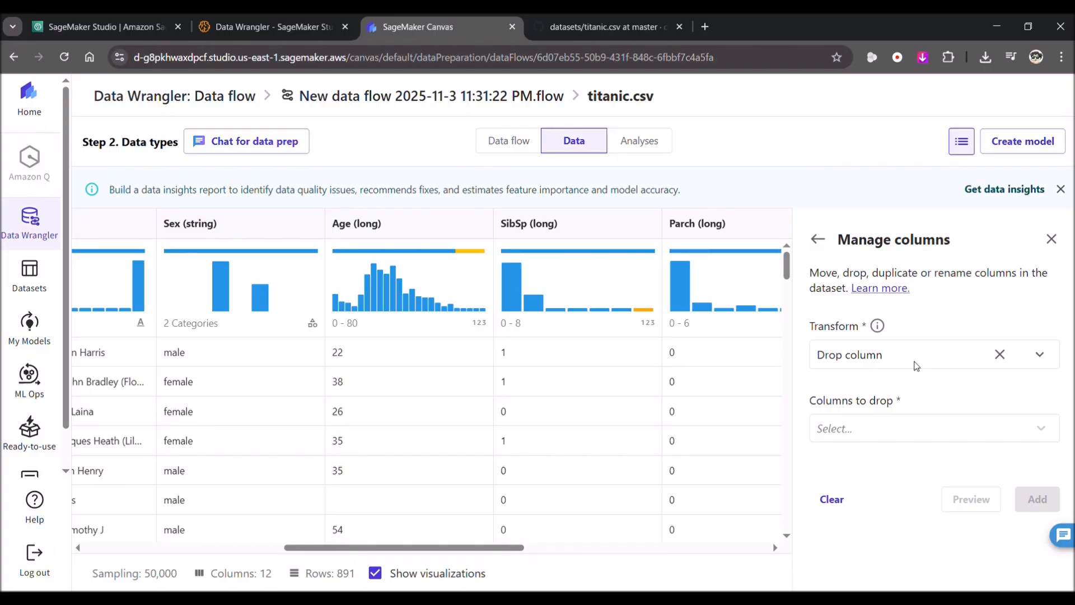
pyautogui.click(904, 436)
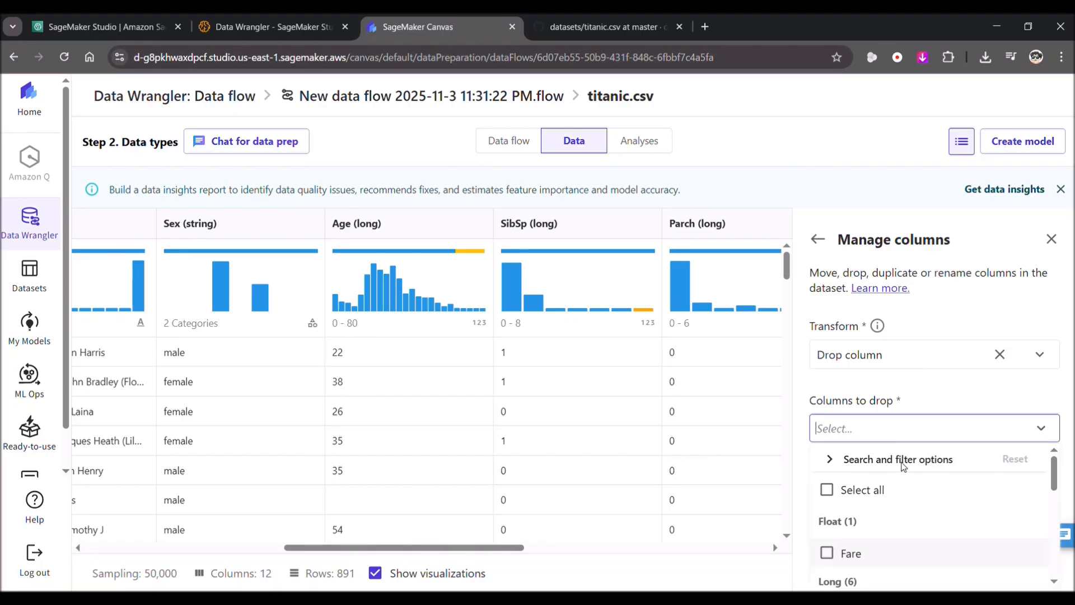
pyautogui.scroll(-2, 905, 497)
pyautogui.click(872, 534)
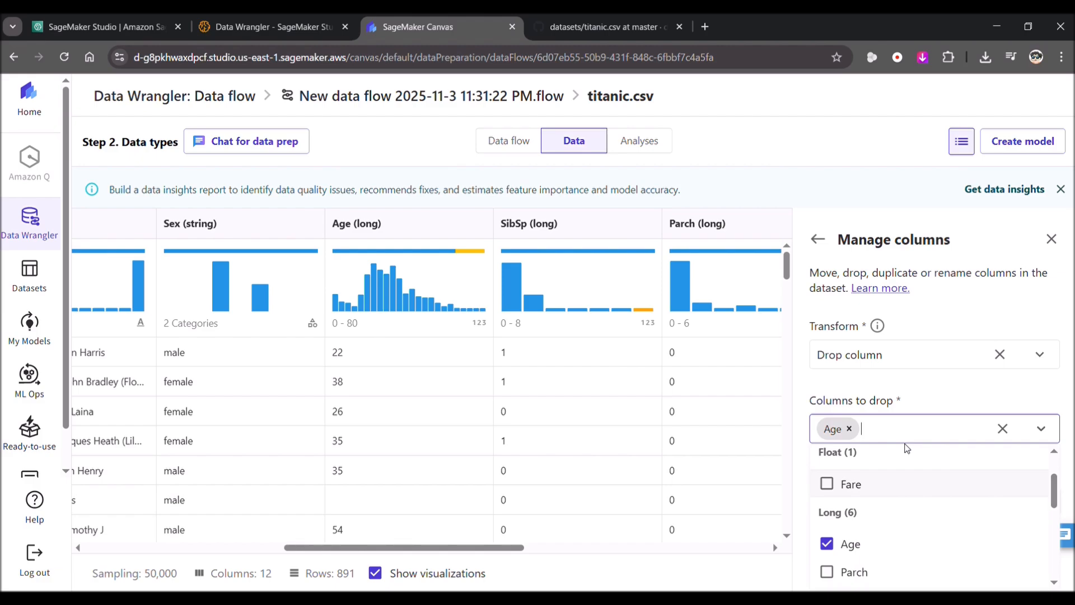
pyautogui.click(946, 392)
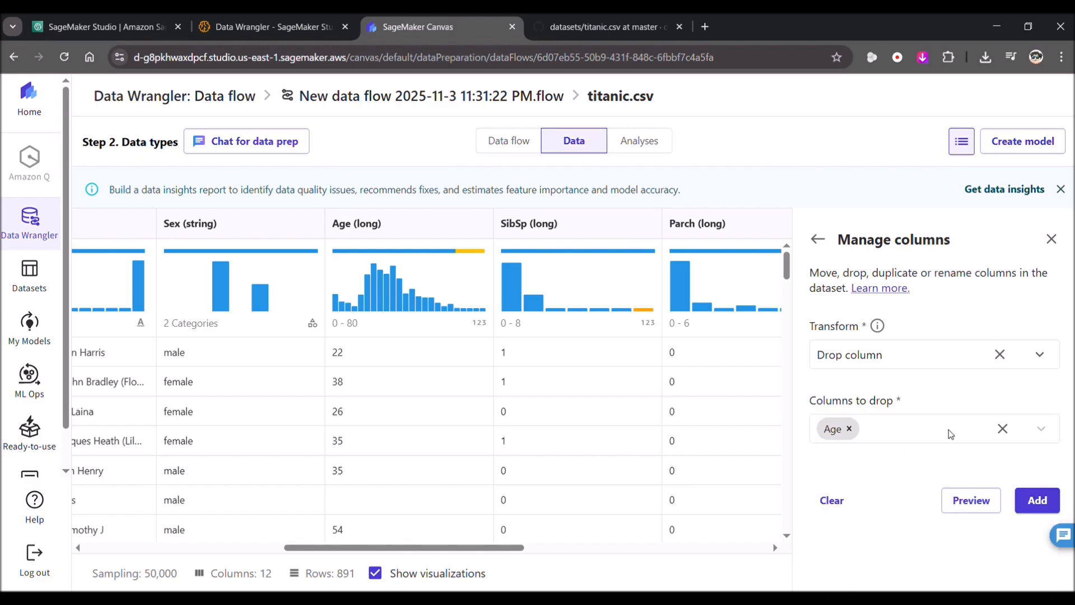
pyautogui.click(838, 504)
pyautogui.click(961, 145)
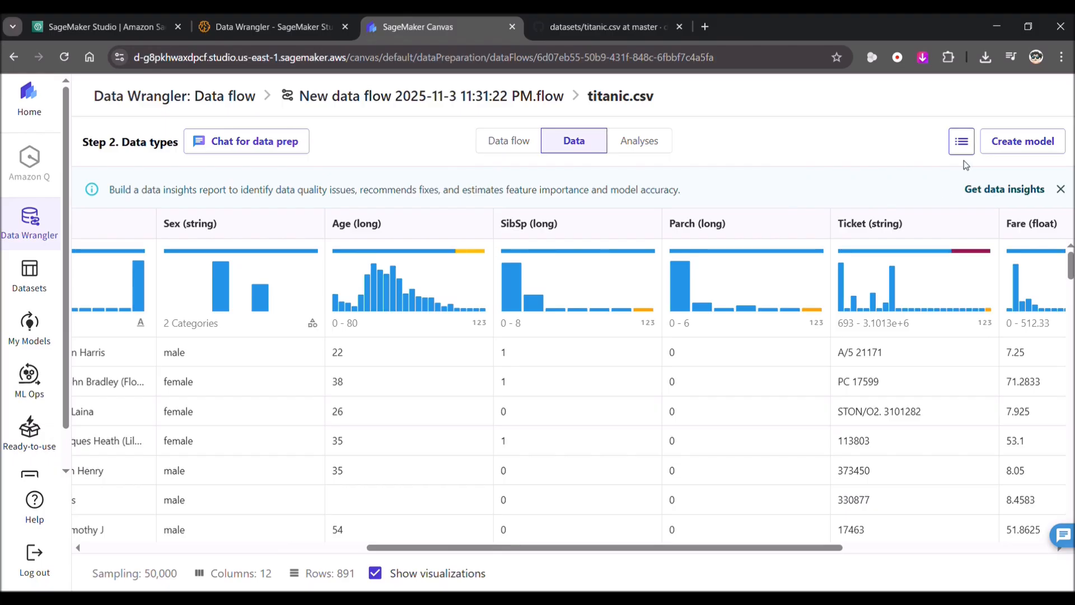
pyautogui.click(961, 145)
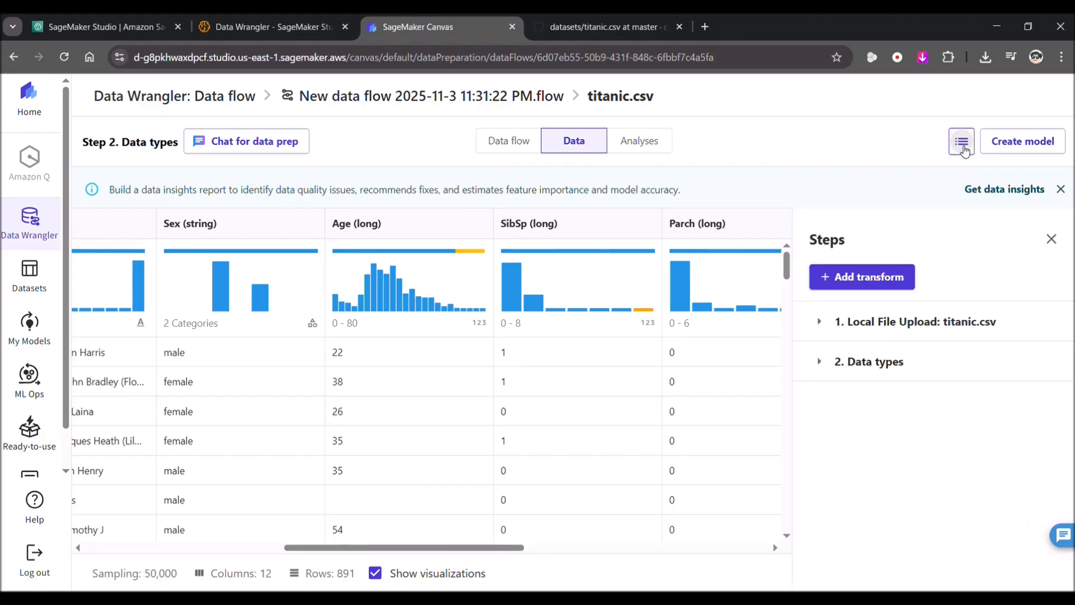
# Step: Search the transforms for "fill missing", start a Handle missing transform and set it to Fill missing
pyautogui.click(869, 280)
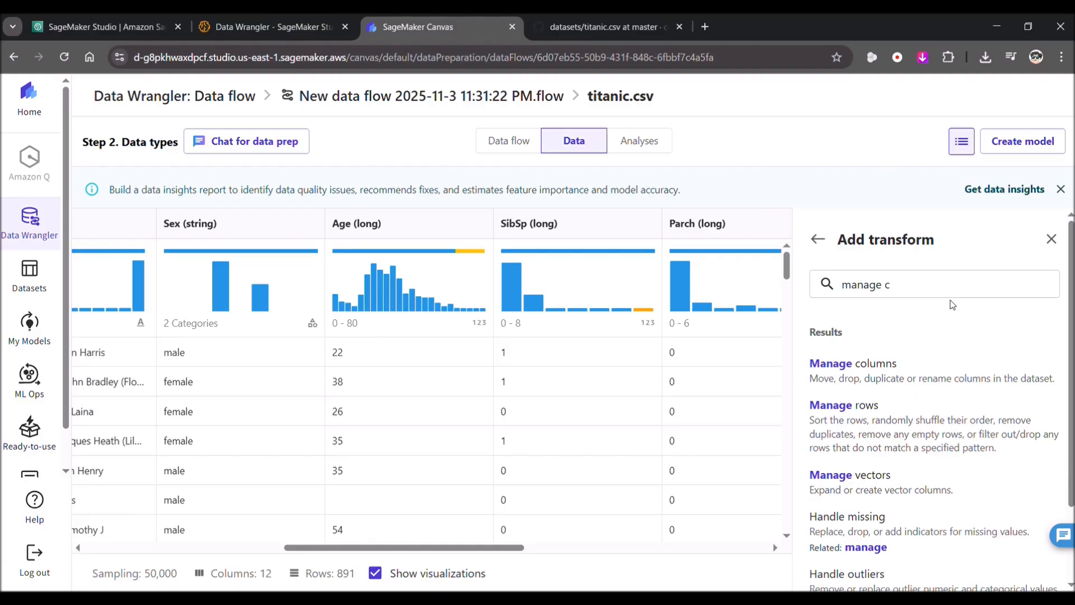
pyautogui.moveTo(932, 288); pyautogui.dragTo(845, 302)
pyautogui.write('fi')
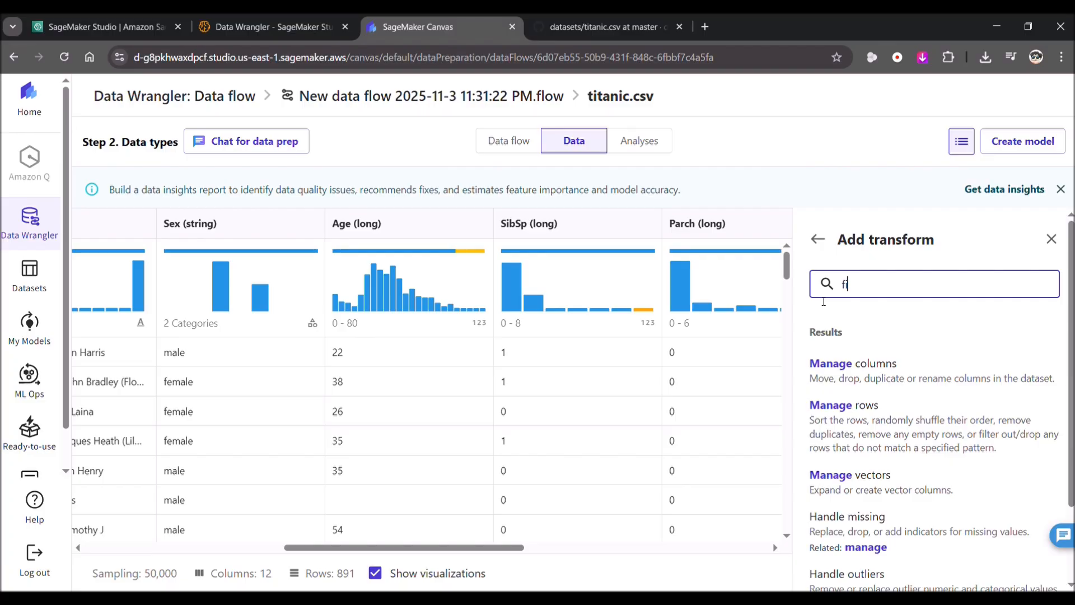
pyautogui.write('ll missing')
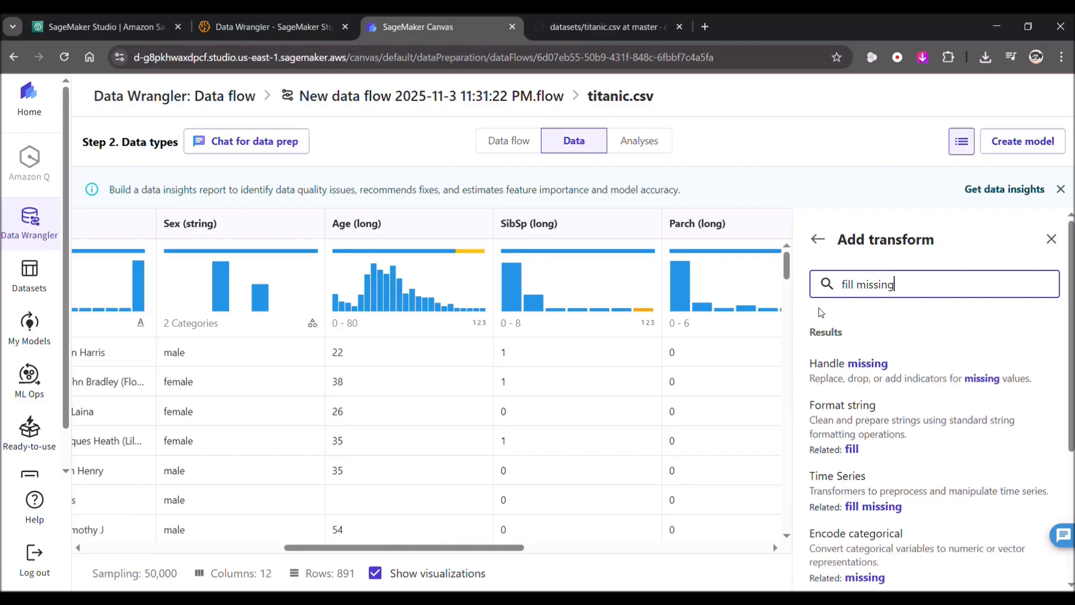
pyautogui.click(834, 377)
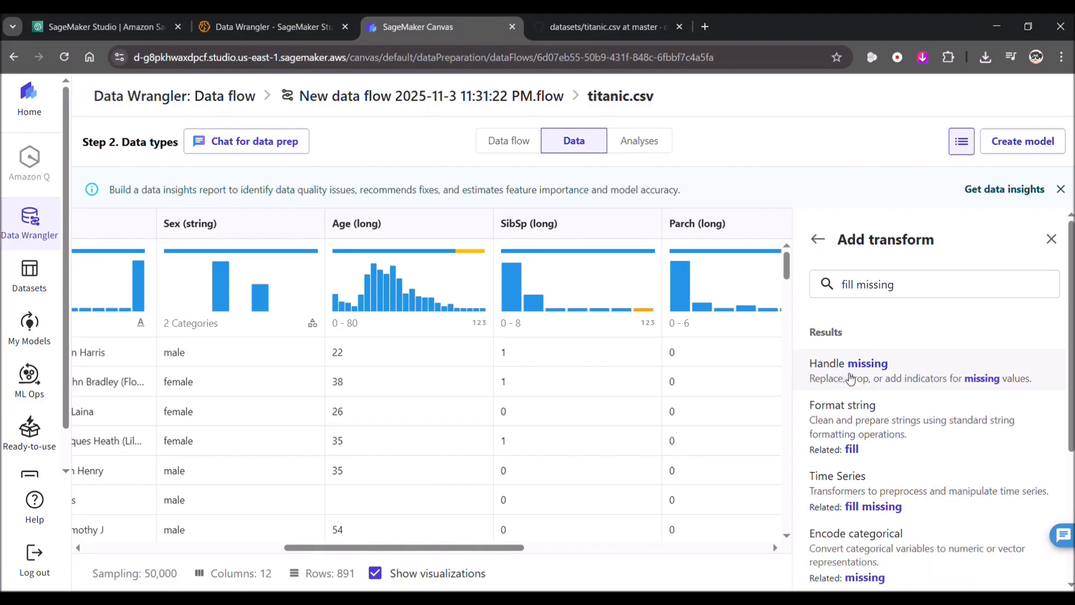
pyautogui.click(912, 361)
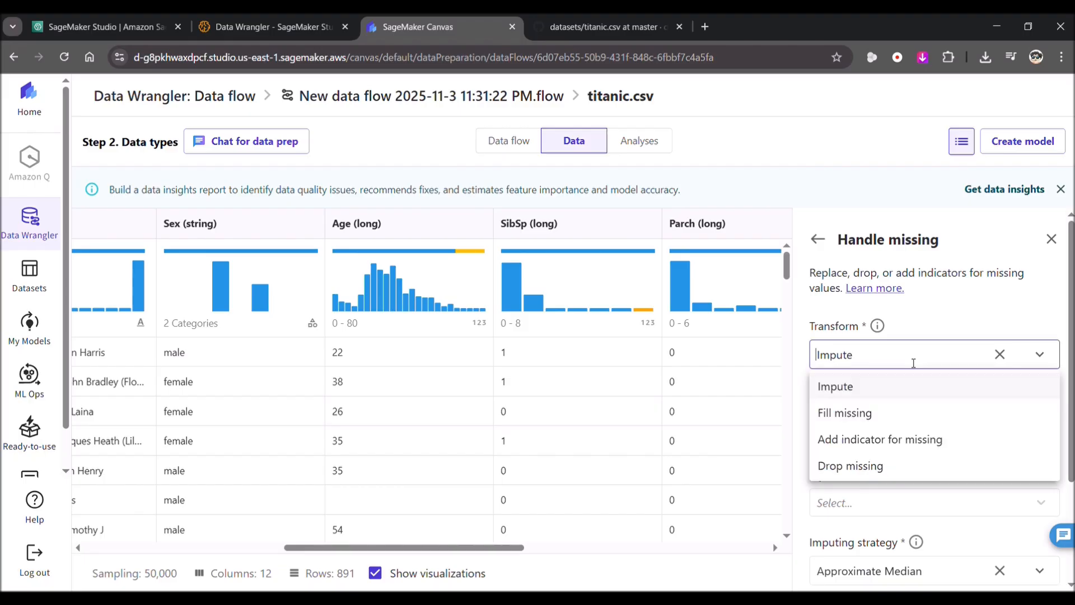
pyautogui.click(900, 412)
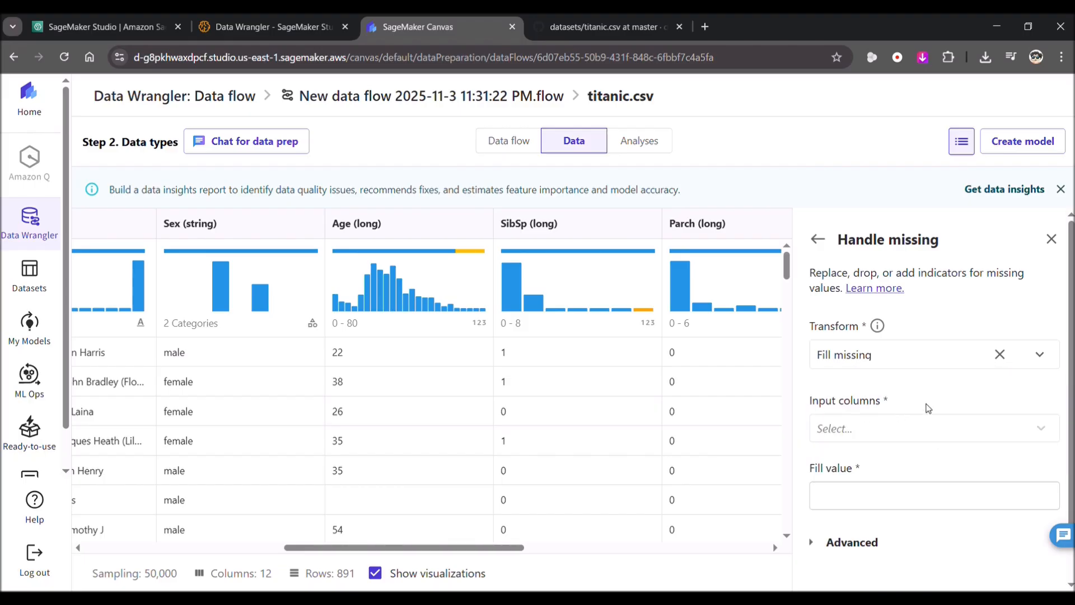
# Step: Choose Age as the input column, set the fill value to 30 and add the Fill missing step
pyautogui.scroll(-1, 928, 407)
pyautogui.click(885, 380)
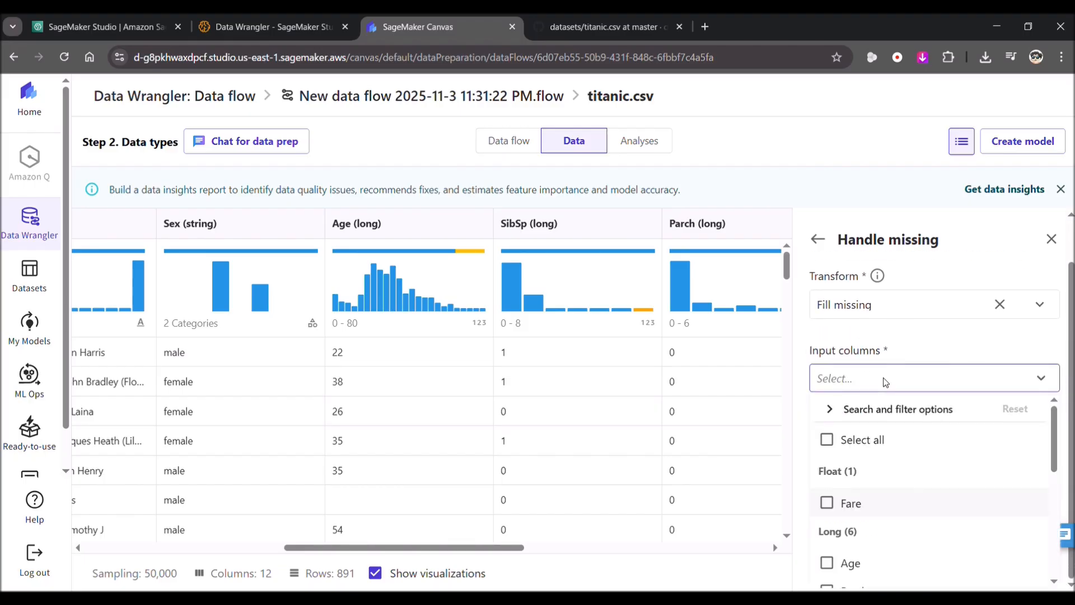
pyautogui.click(883, 380)
pyautogui.click(883, 381)
pyautogui.write('age')
pyautogui.click(838, 502)
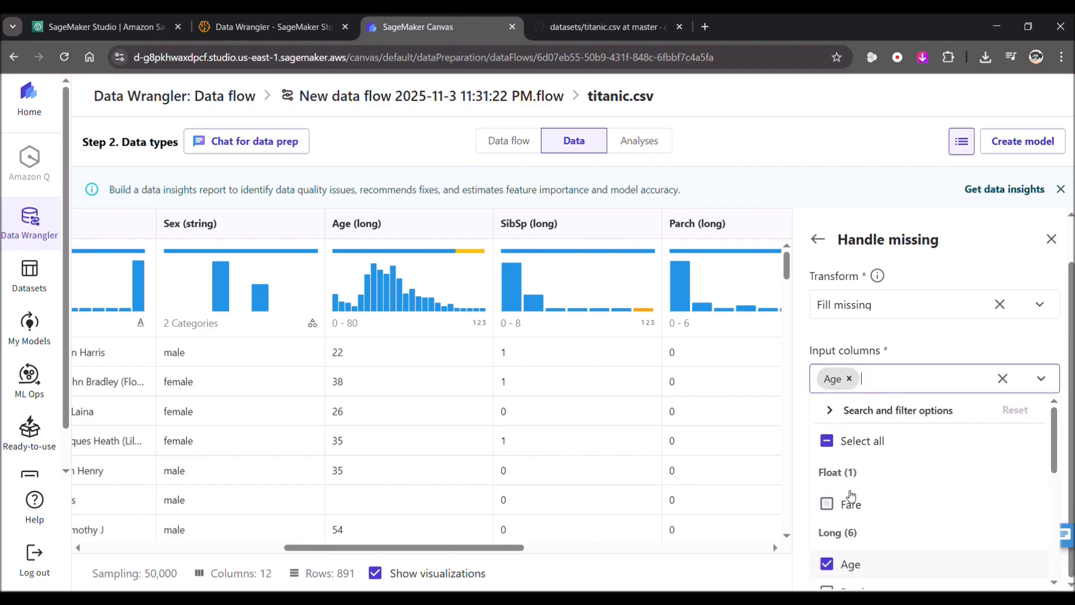
pyautogui.click(880, 374)
pyautogui.click(911, 458)
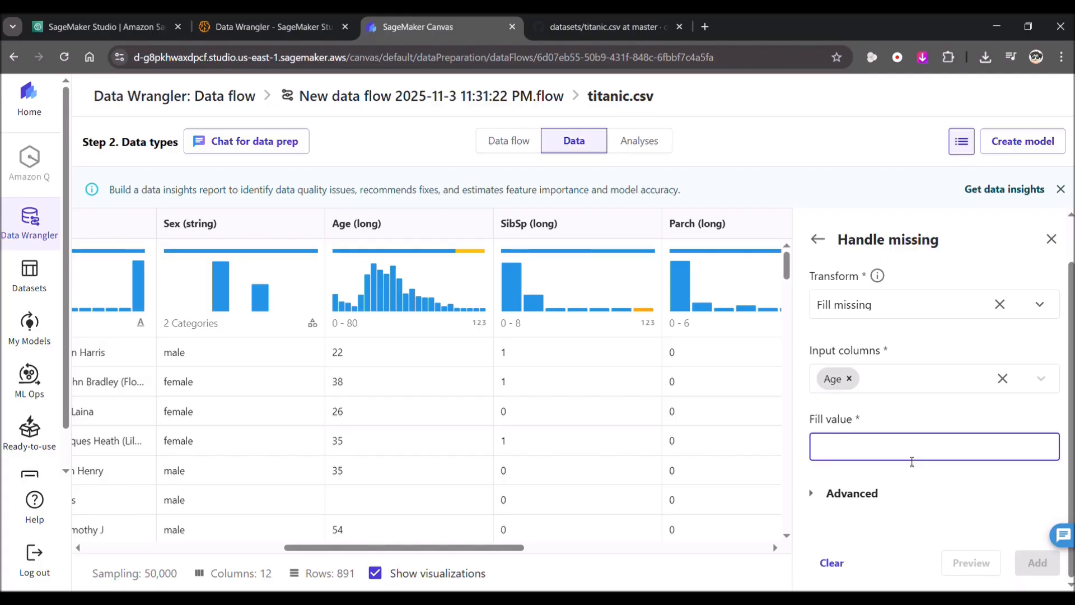
pyautogui.write('30')
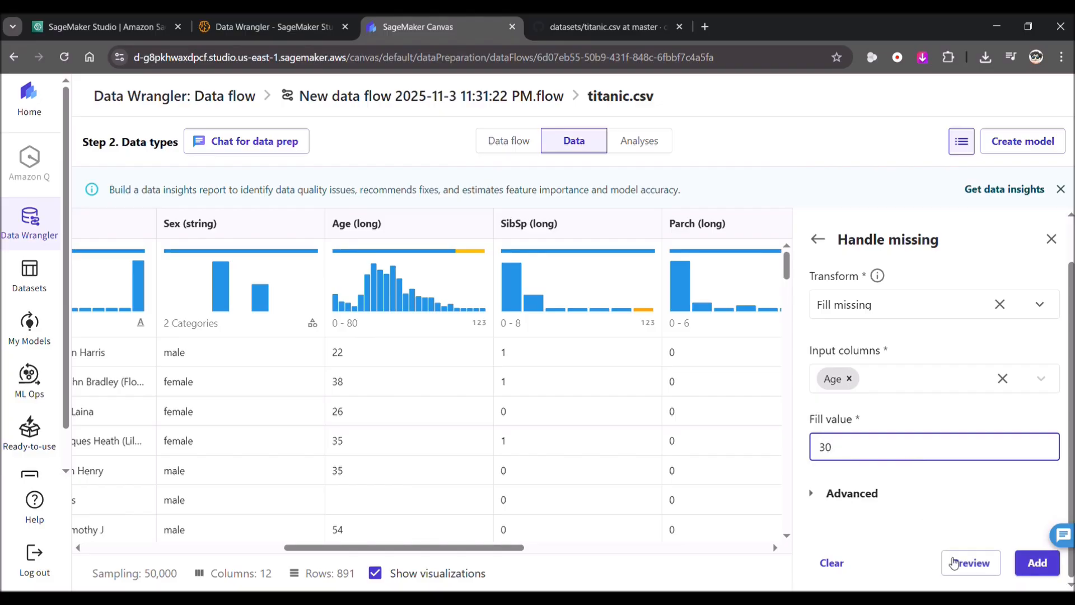
pyautogui.click(1037, 562)
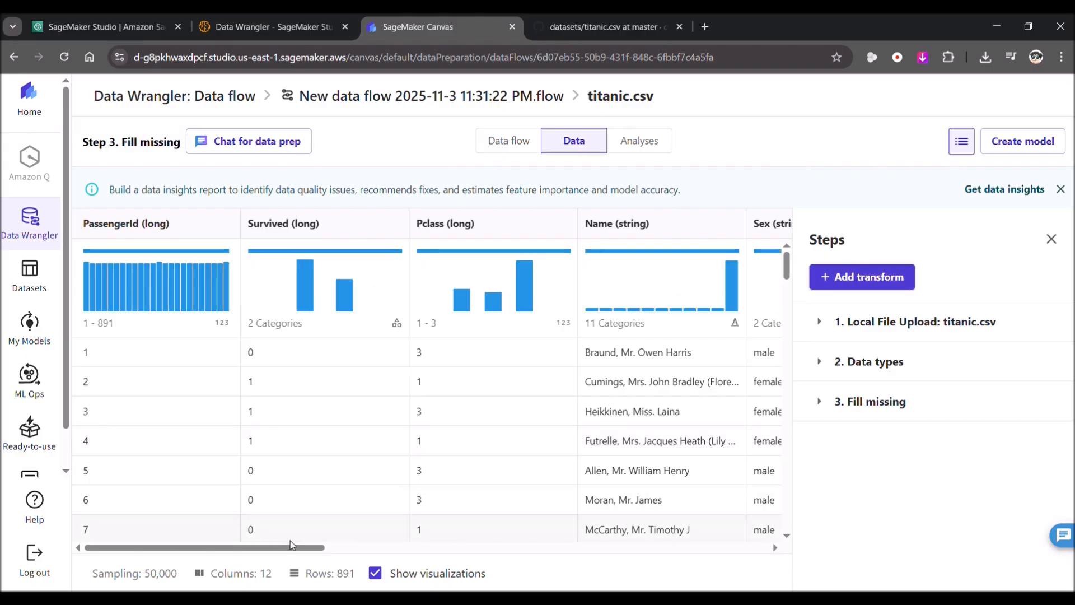
# Step: Examine the Age column's values and histogram after the Fill missing step
pyautogui.moveTo(290, 547); pyautogui.dragTo(481, 547)
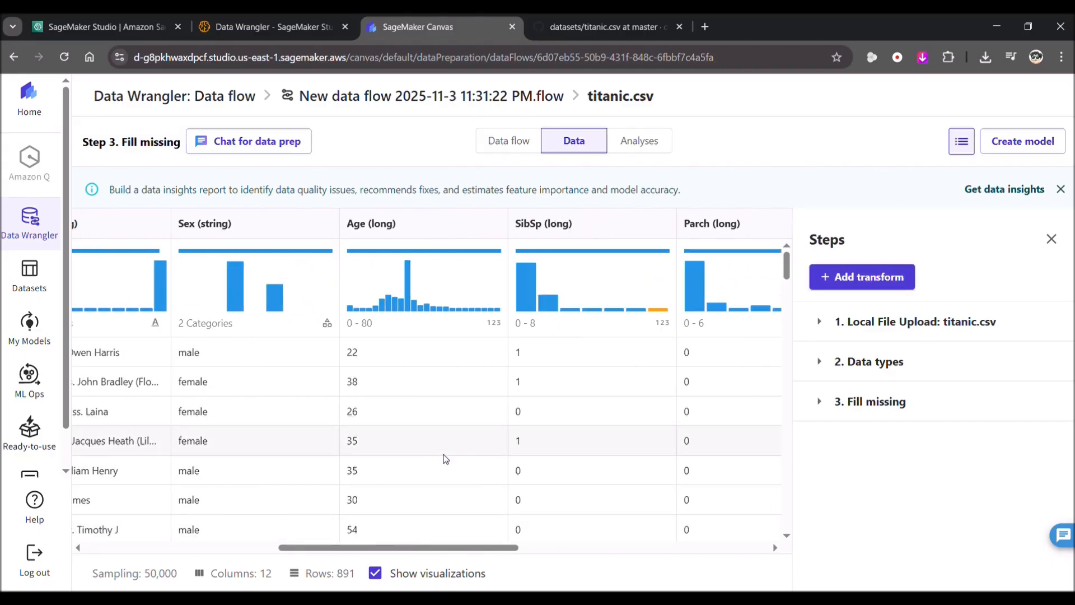
pyautogui.scroll(-4, 445, 458)
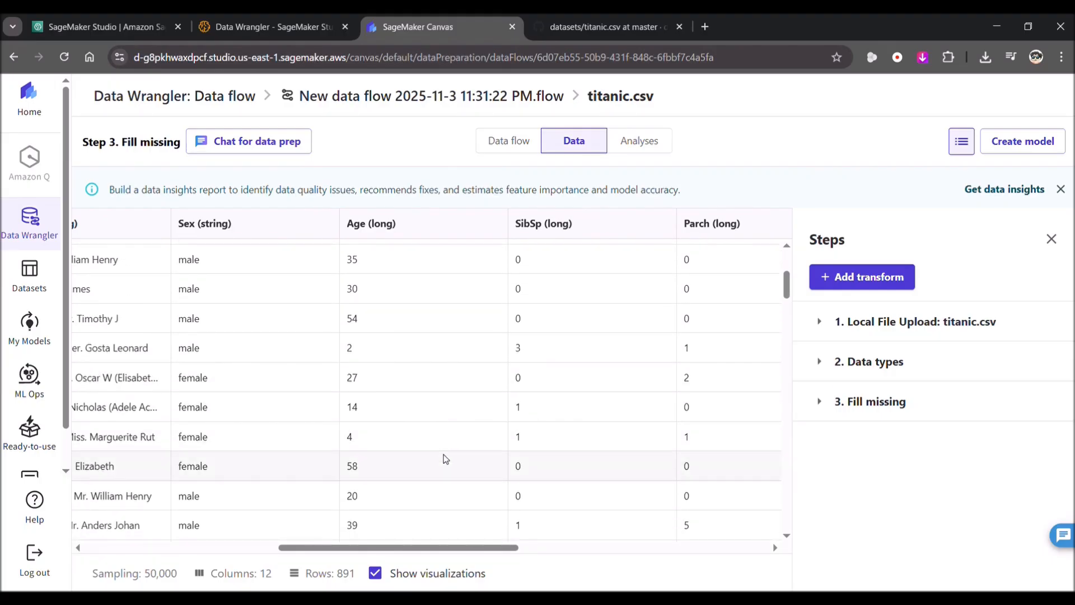
pyautogui.scroll(-2, 445, 458)
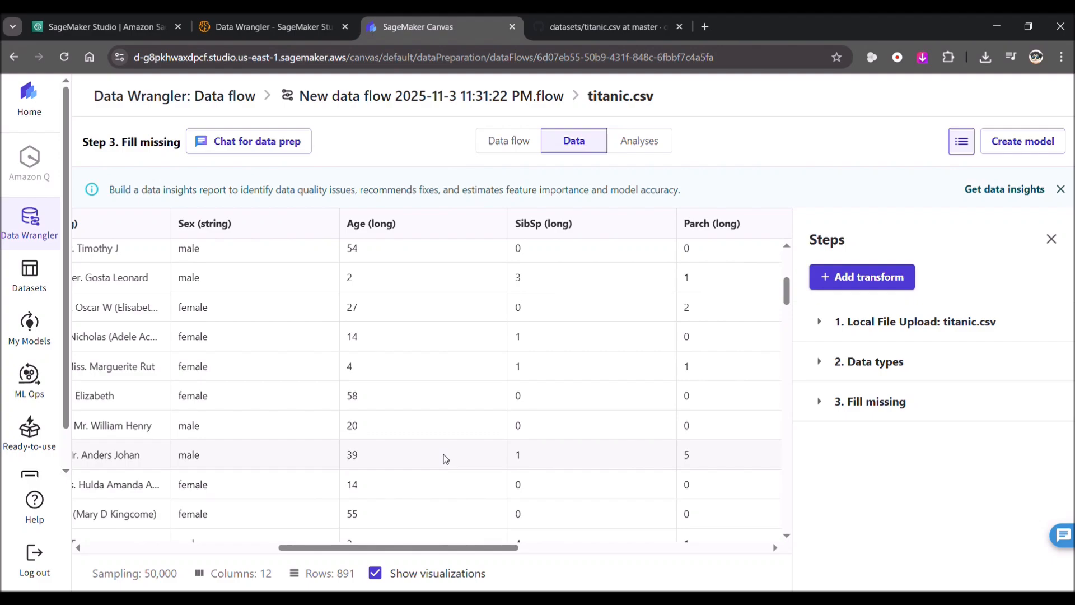
pyautogui.scroll(-2, 445, 458)
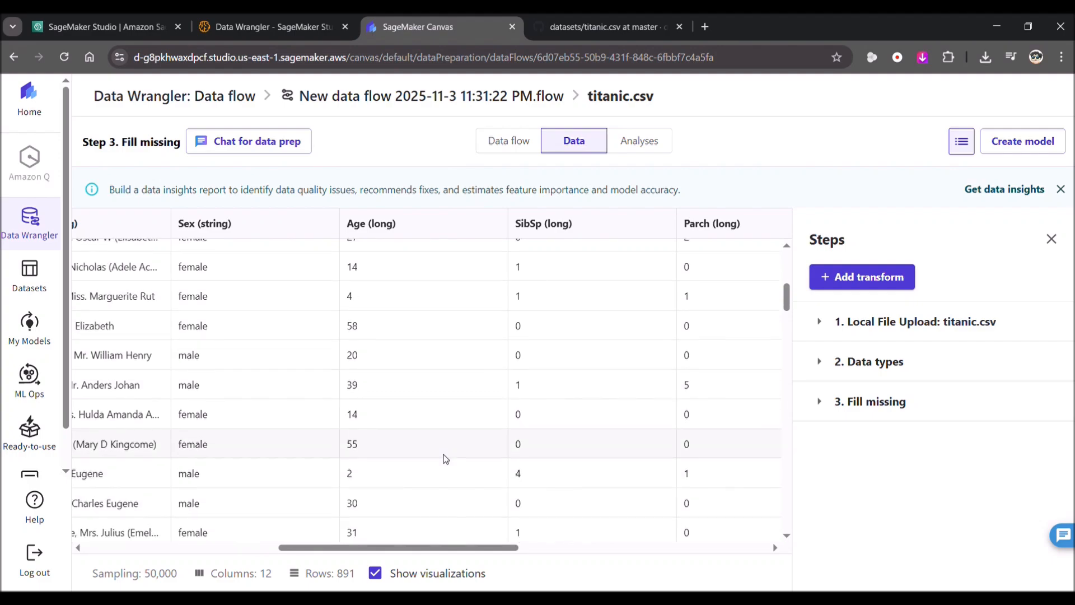
pyautogui.scroll(7, 445, 457)
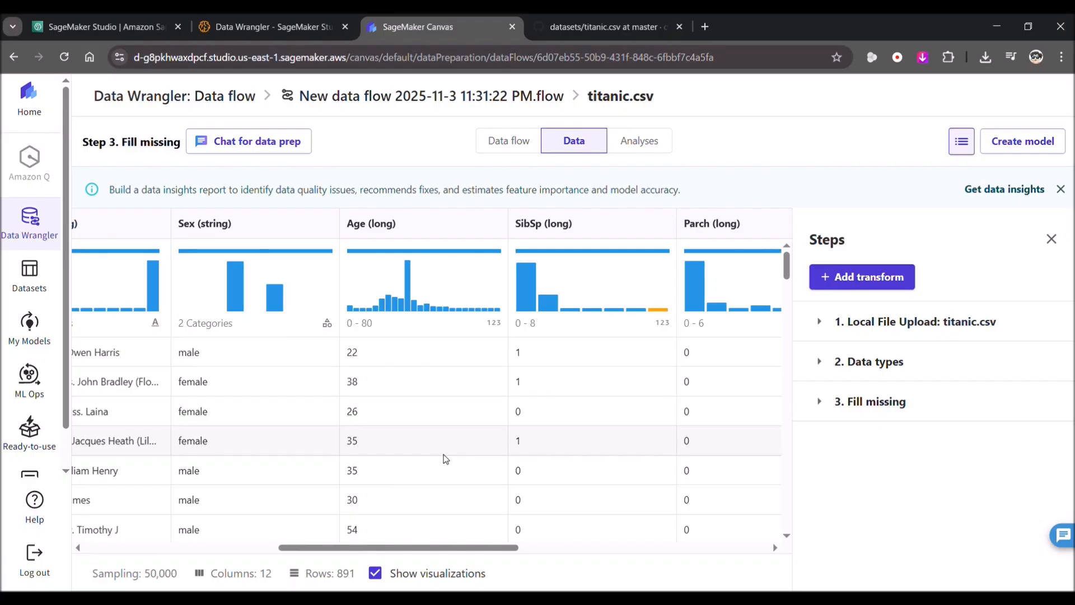
# Step: Search the transforms for "encode" and start an Encode categorical transform
pyautogui.click(860, 280)
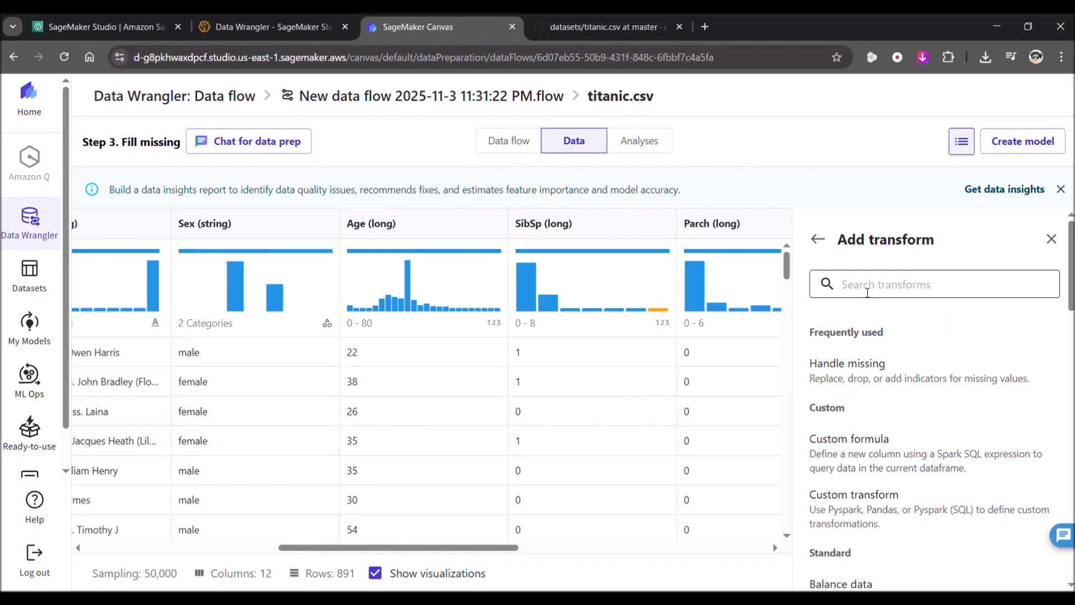
pyautogui.click(878, 292)
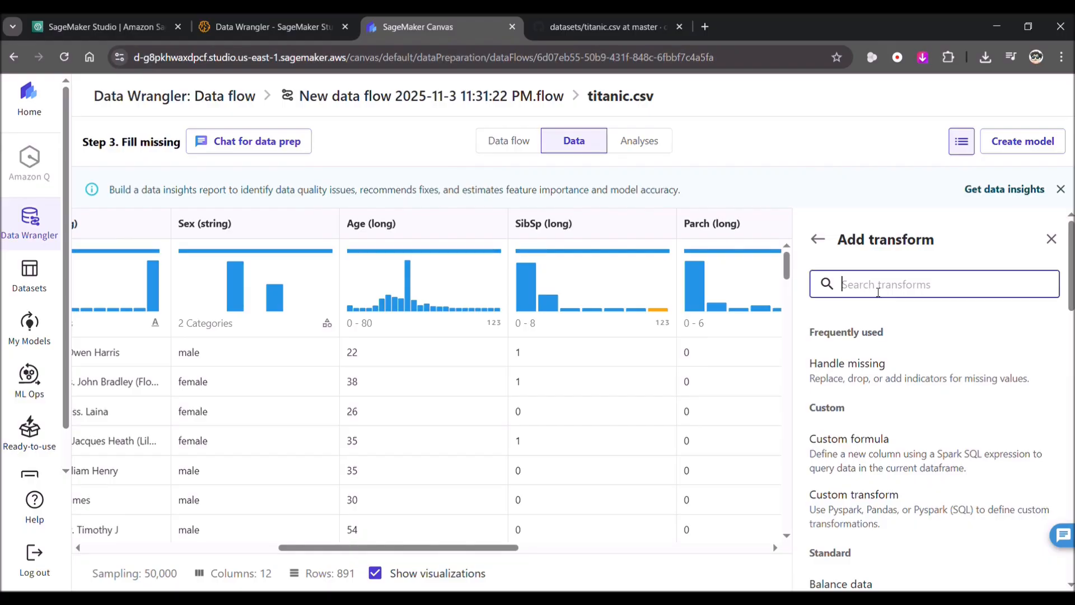
pyautogui.write('enco')
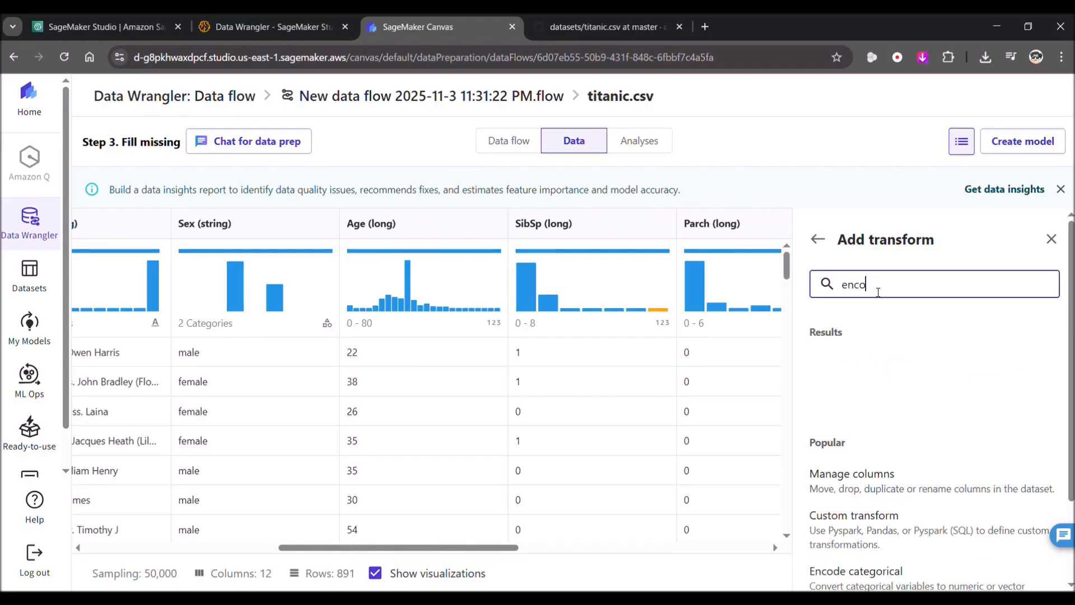
pyautogui.write('de')
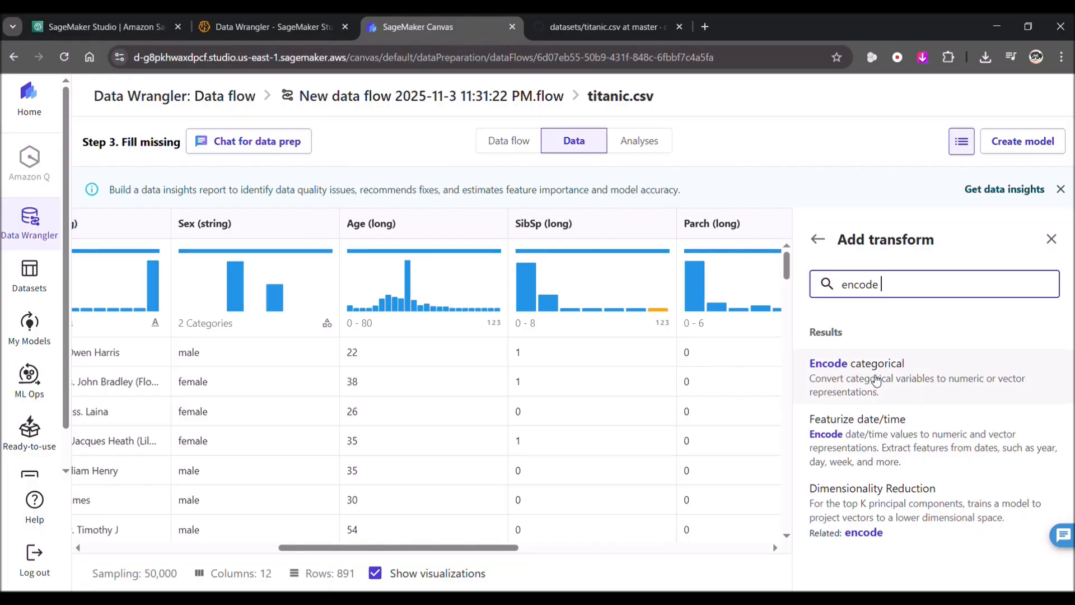
pyautogui.click(877, 382)
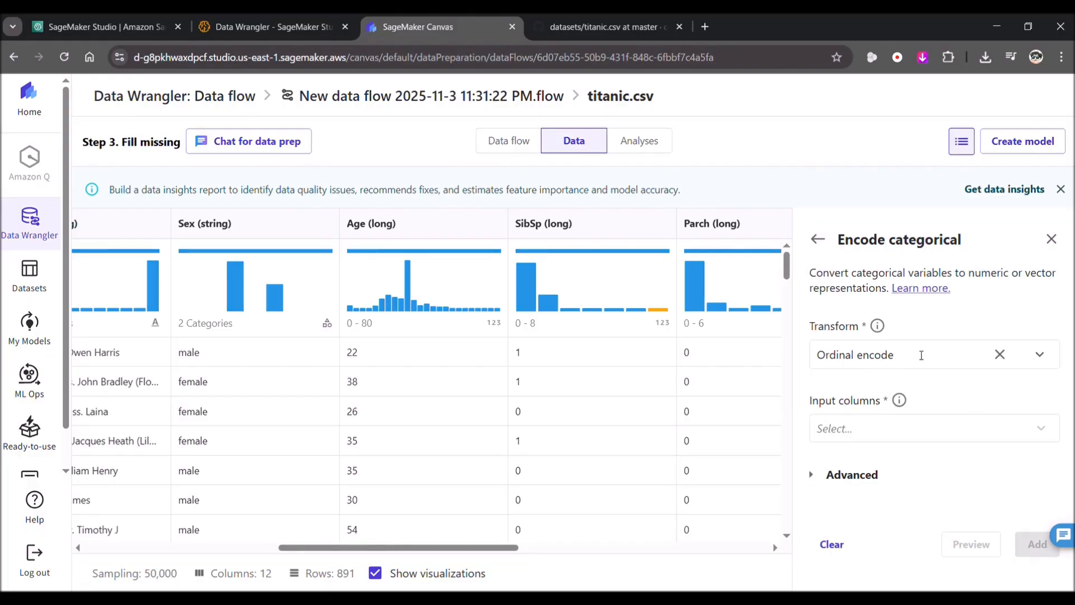
# Step: Select Sex as the input column for the Ordinal encode transform
pyautogui.click(884, 430)
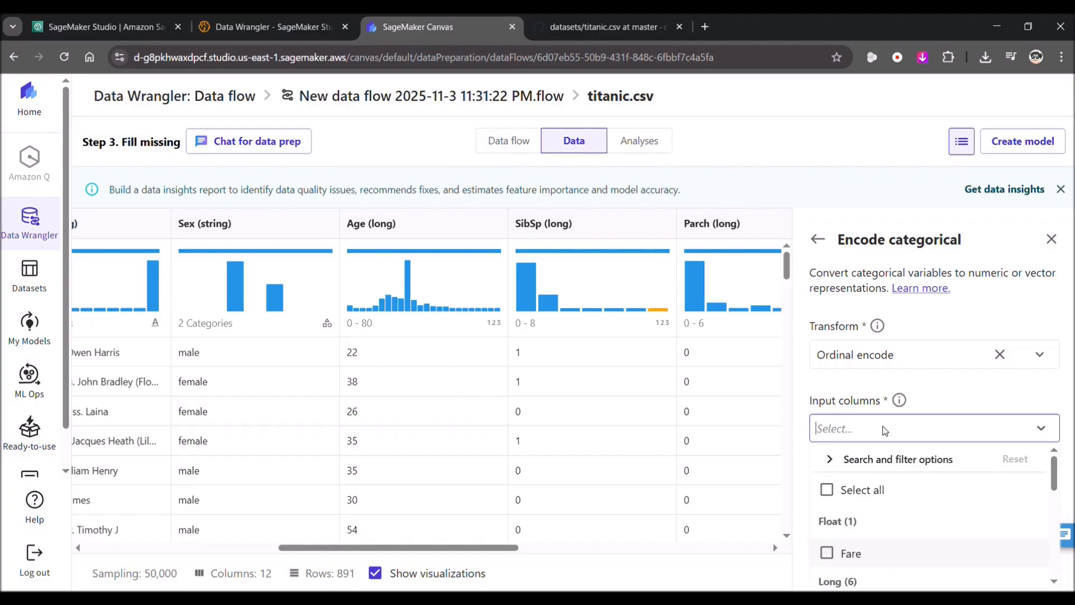
pyautogui.write('sex')
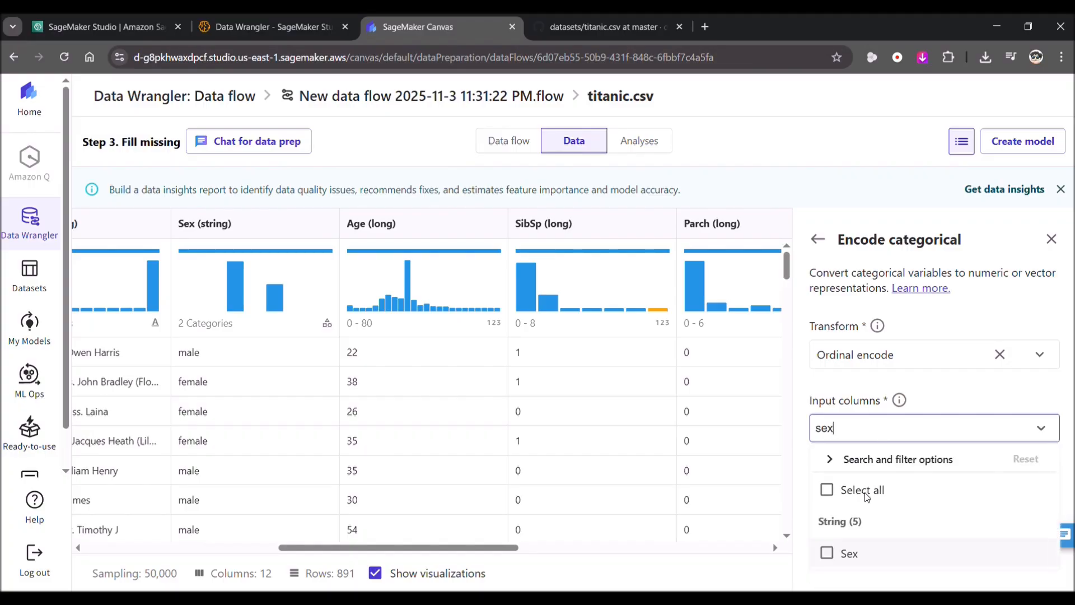
pyautogui.click(828, 553)
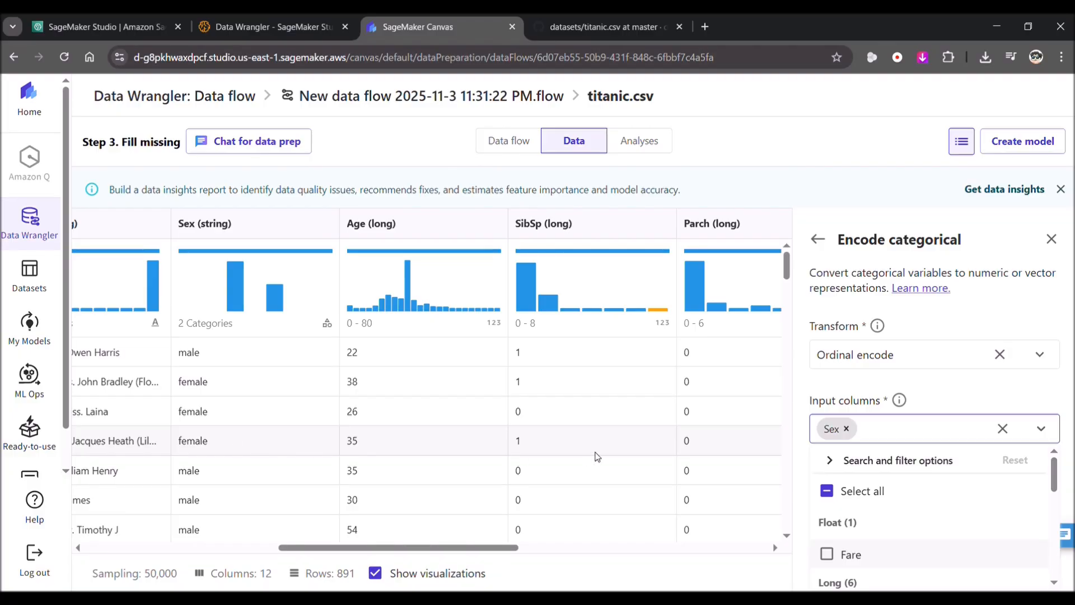
pyautogui.scroll(-3, 965, 452)
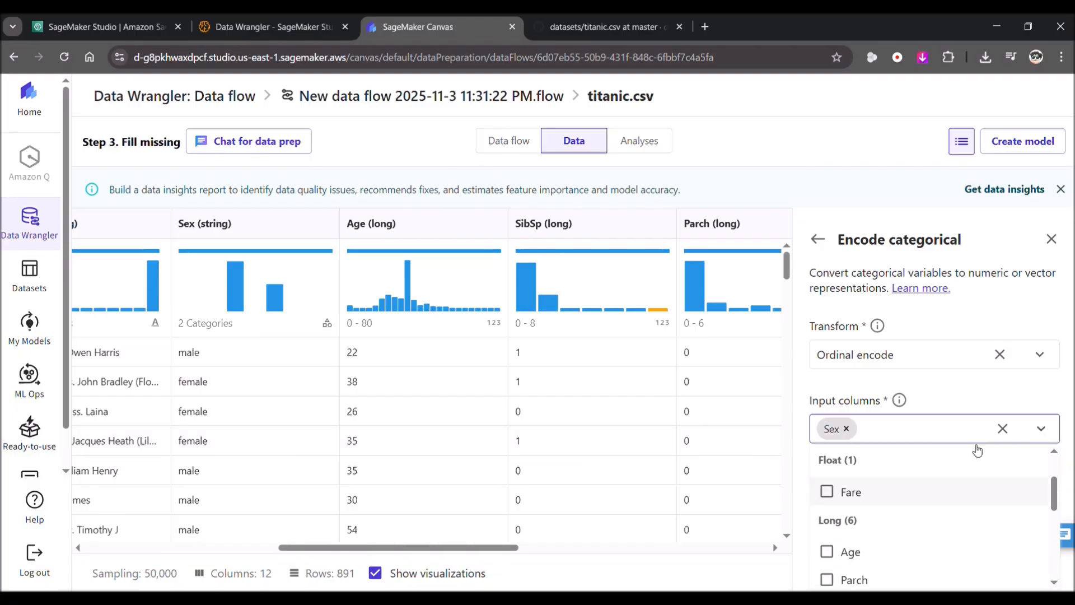
pyautogui.click(964, 389)
# Step: Set the transform to One-hot encode, choose Sex as the input column and add the step
pyautogui.click(930, 358)
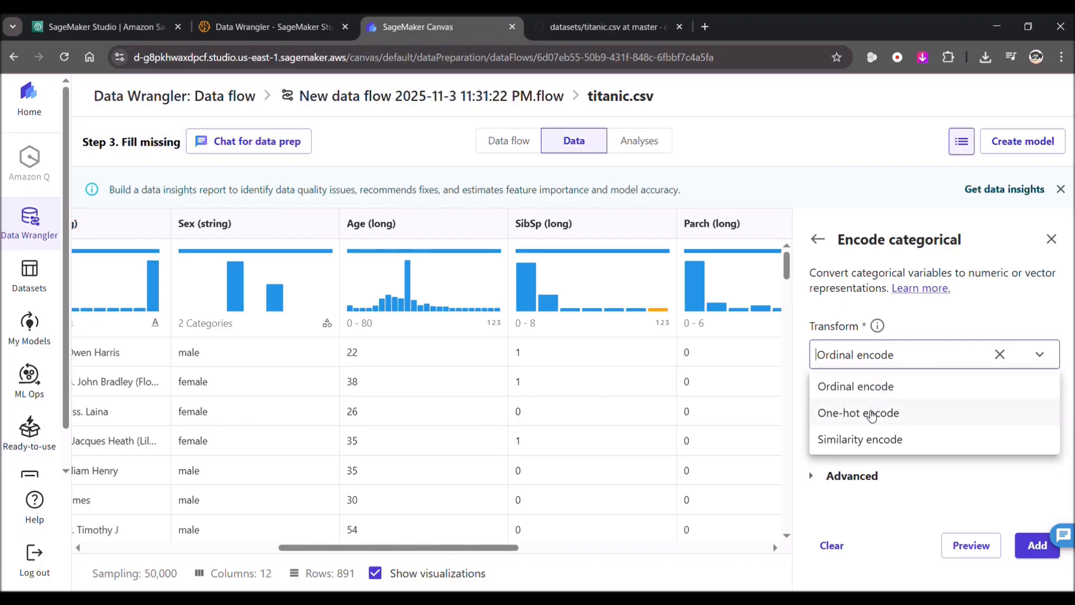
pyautogui.click(872, 414)
pyautogui.click(934, 437)
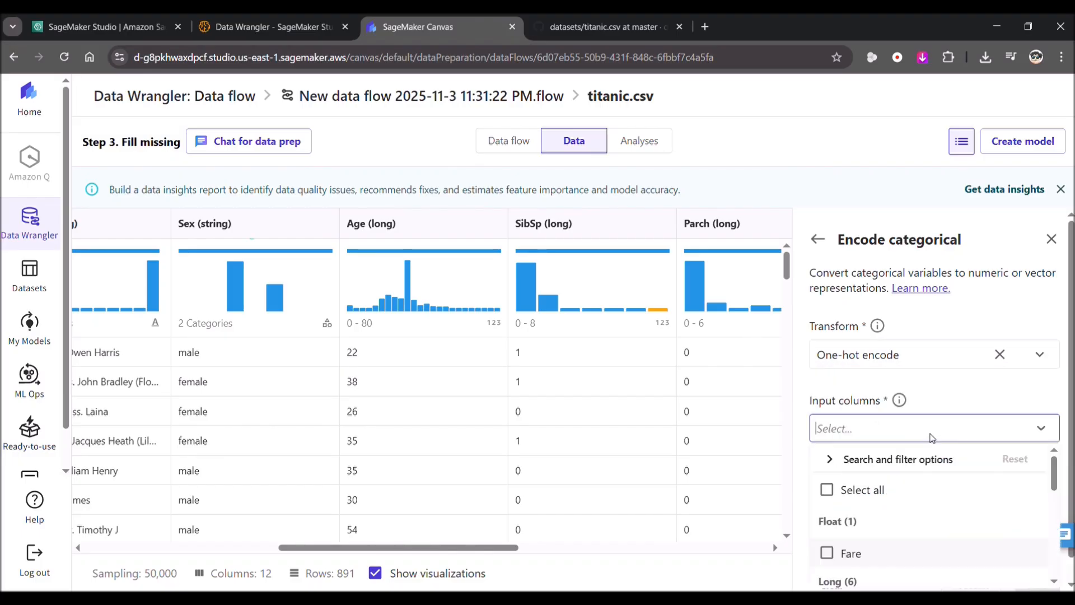
pyautogui.write('sex')
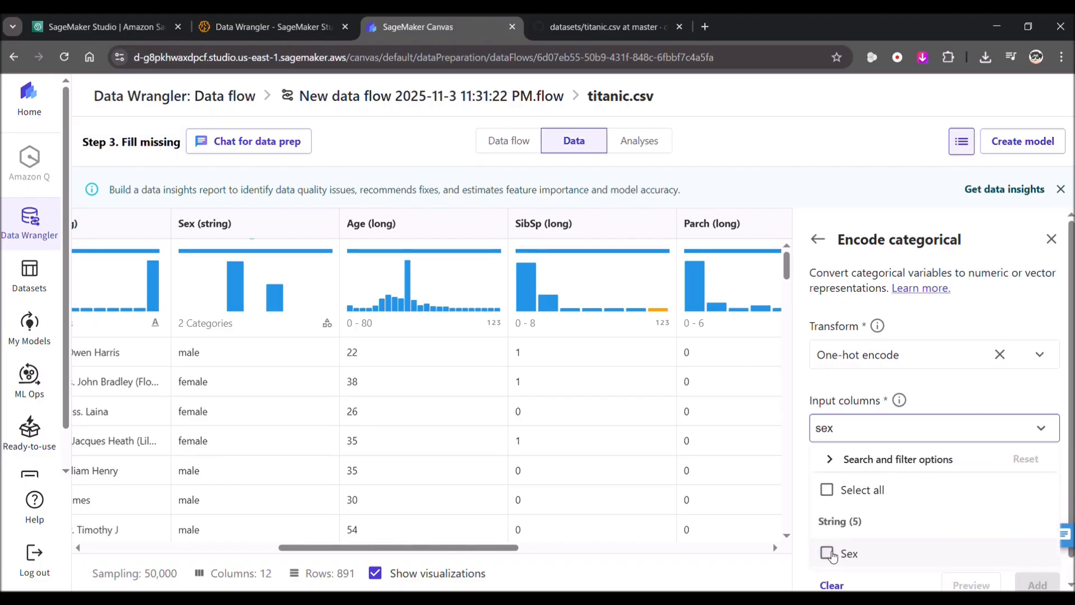
pyautogui.click(828, 549)
pyautogui.scroll(-6, 952, 476)
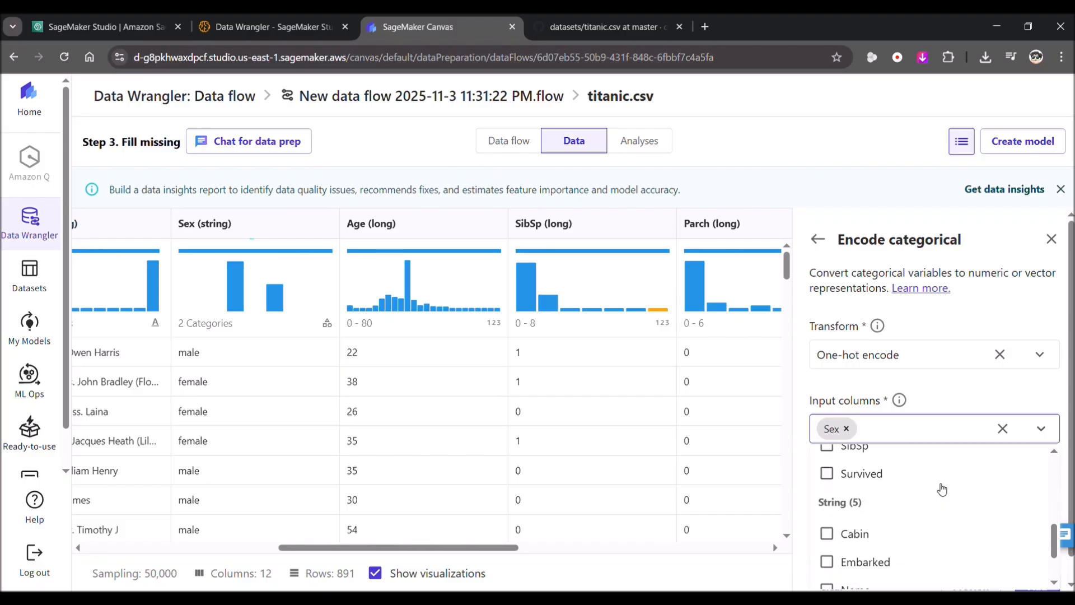
pyautogui.scroll(-1, 941, 489)
pyautogui.click(946, 417)
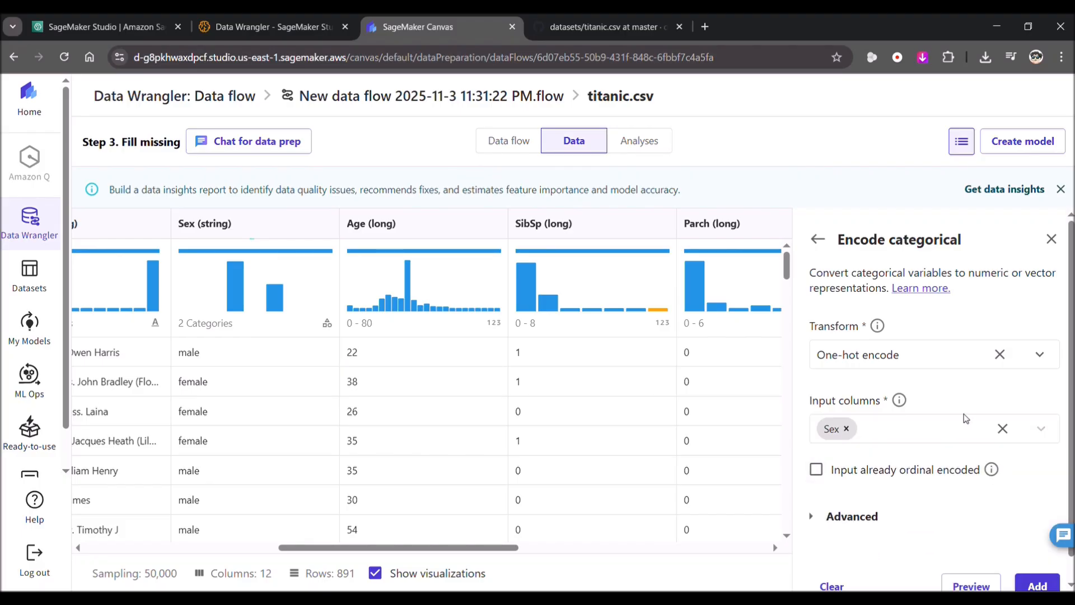
pyautogui.click(1036, 584)
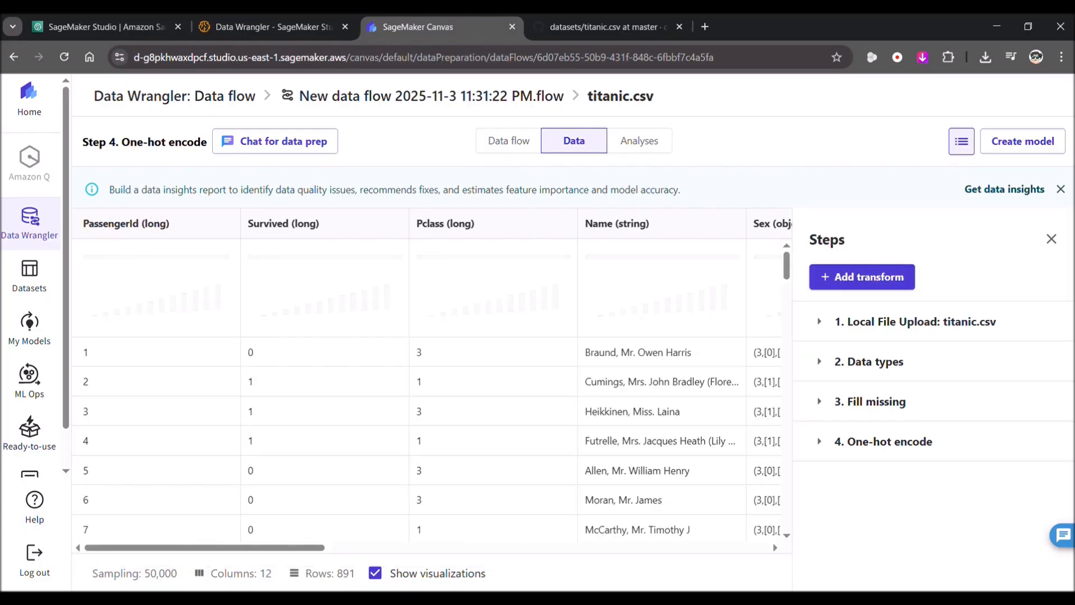
# Step: Examine the encoded values in the Sex column after the One-hot encode step
pyautogui.moveTo(230, 547); pyautogui.dragTo(364, 549)
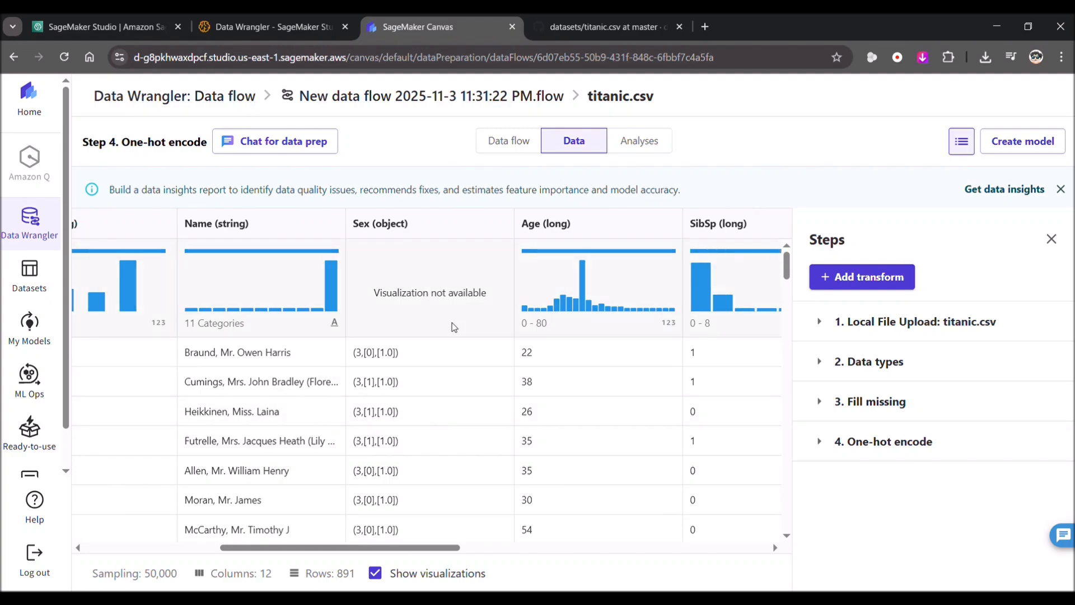
pyautogui.scroll(-5, 452, 335)
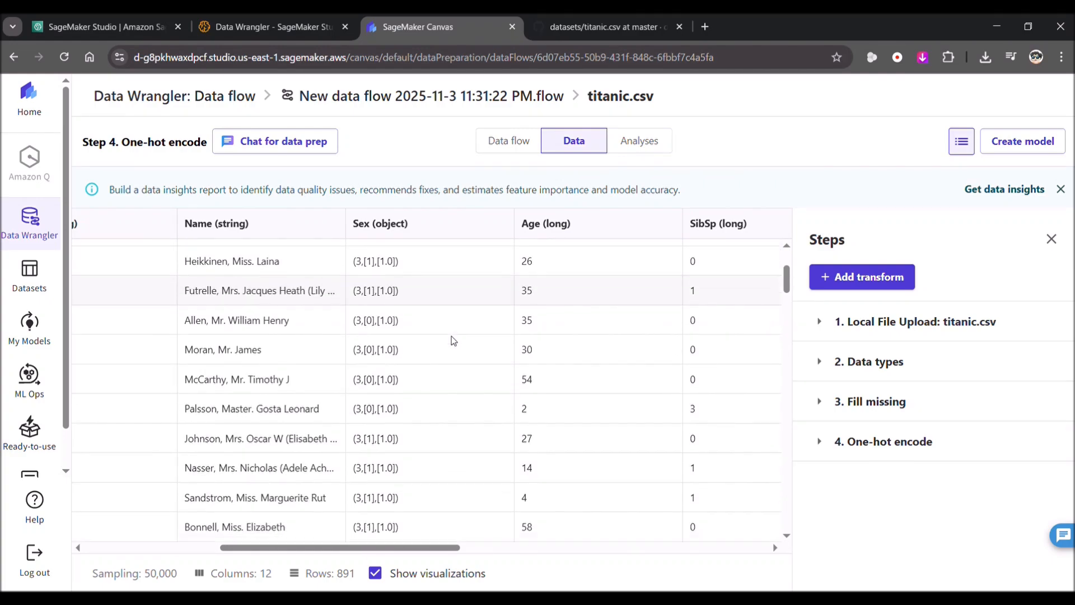
pyautogui.scroll(5, 452, 335)
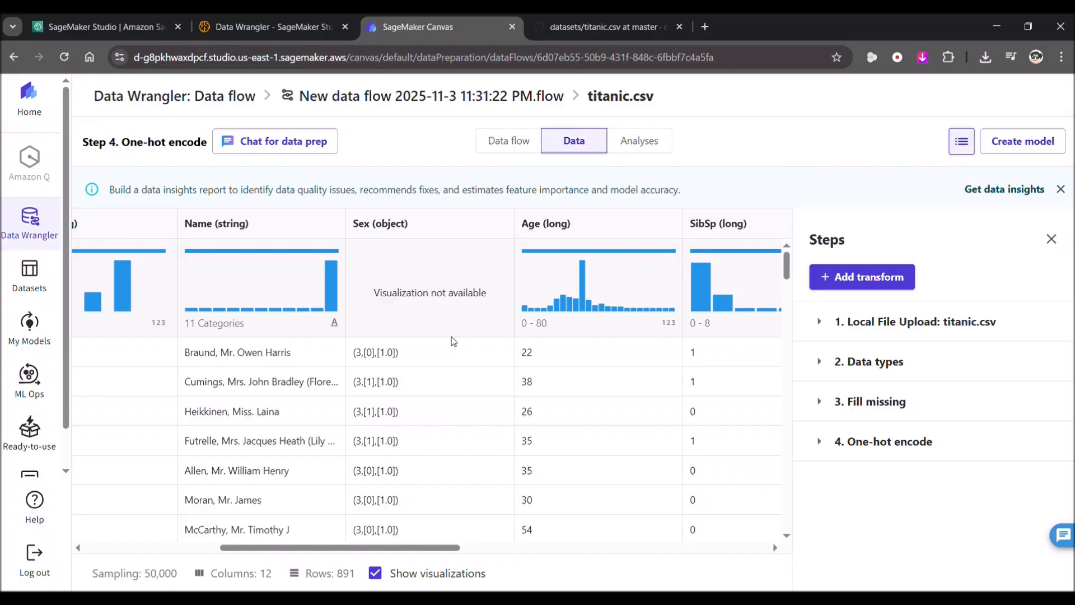
# Step: Review the data flow graph through to the One-hot encode node and open that node's list of follow-up actions
pyautogui.click(501, 144)
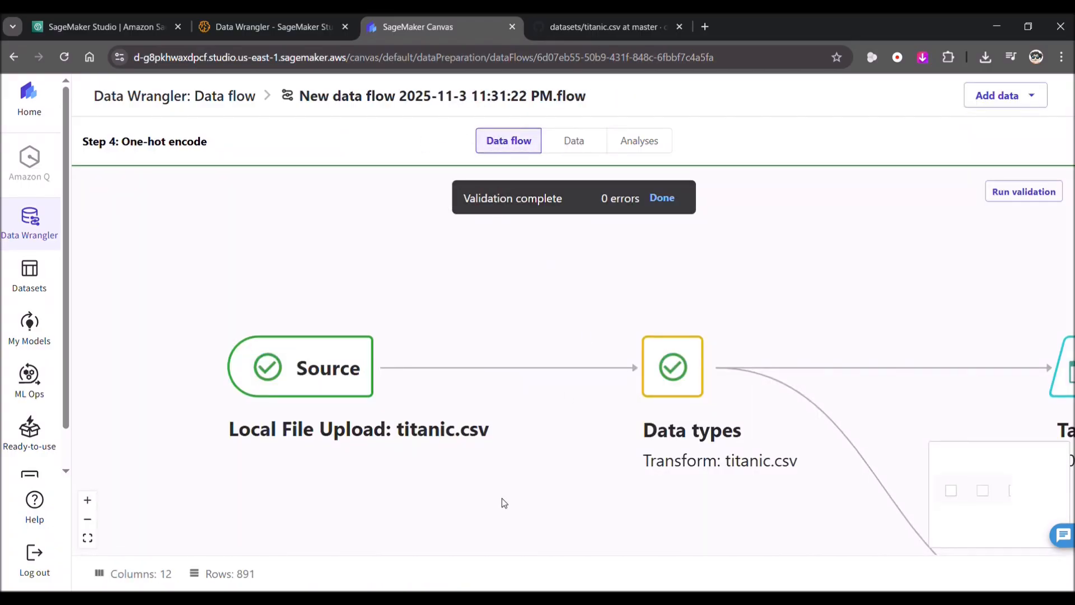
pyautogui.moveTo(785, 472); pyautogui.dragTo(622, 361)
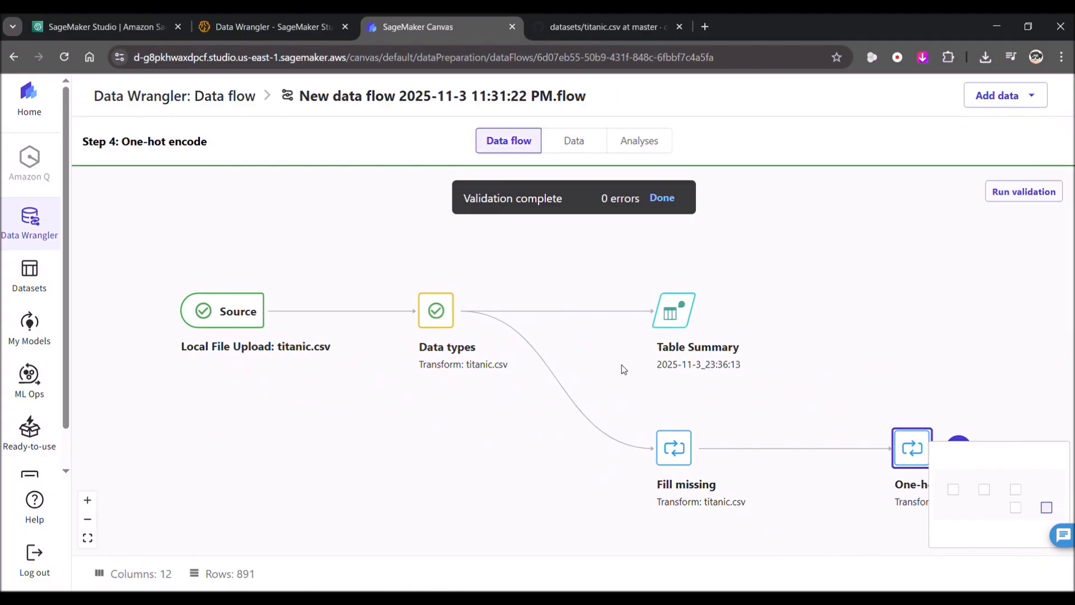
pyautogui.moveTo(730, 442)
pyautogui.moveTo(767, 402); pyautogui.dragTo(546, 360)
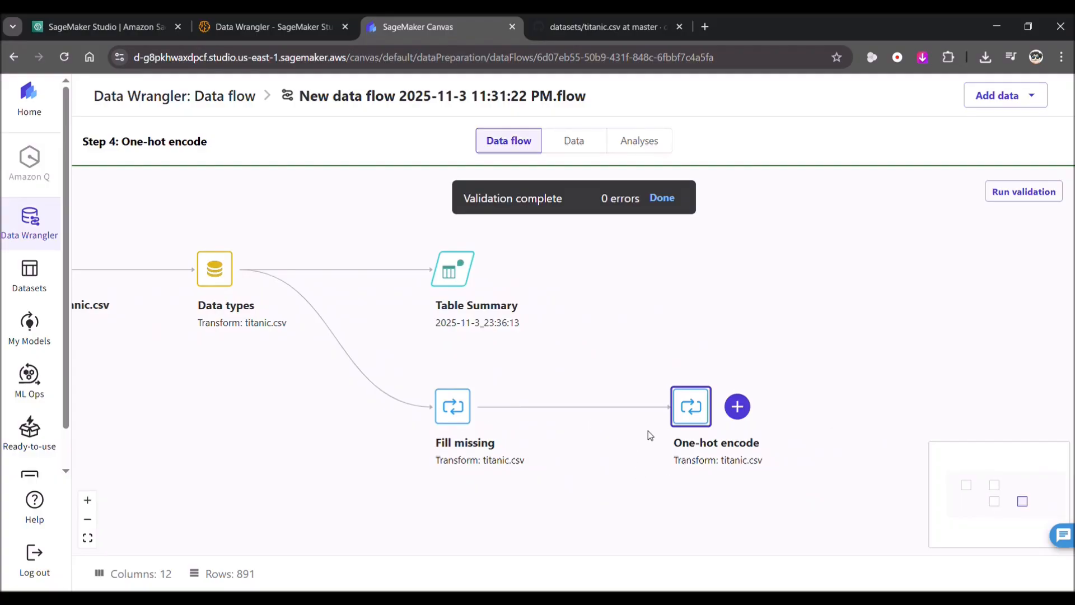
pyautogui.click(745, 415)
pyautogui.moveTo(769, 348)
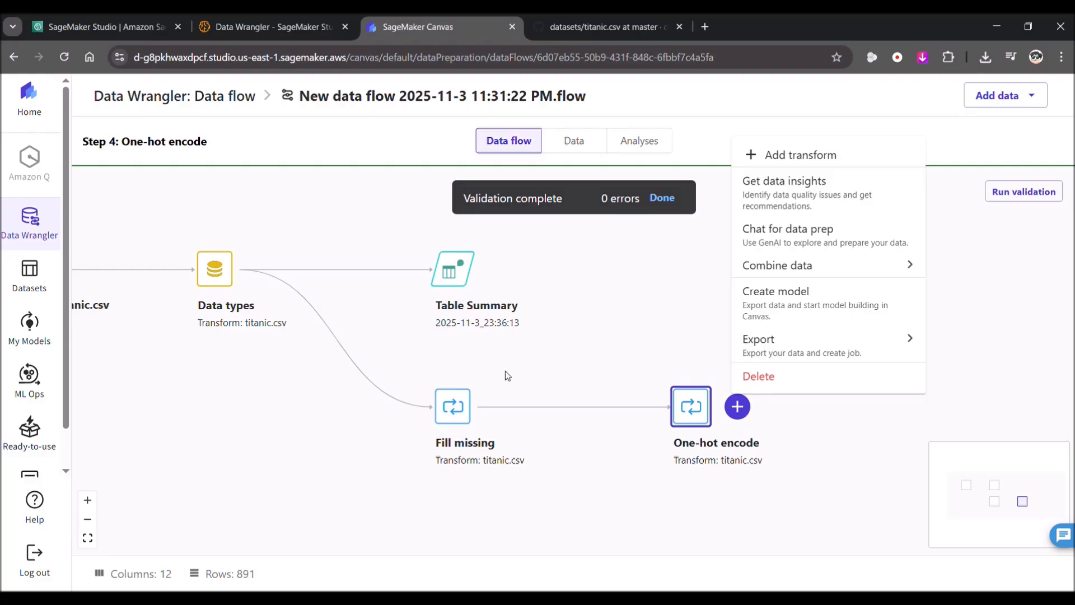
# Step: Switch to the Data Wrangler page in SageMaker Studio
pyautogui.click(273, 14)
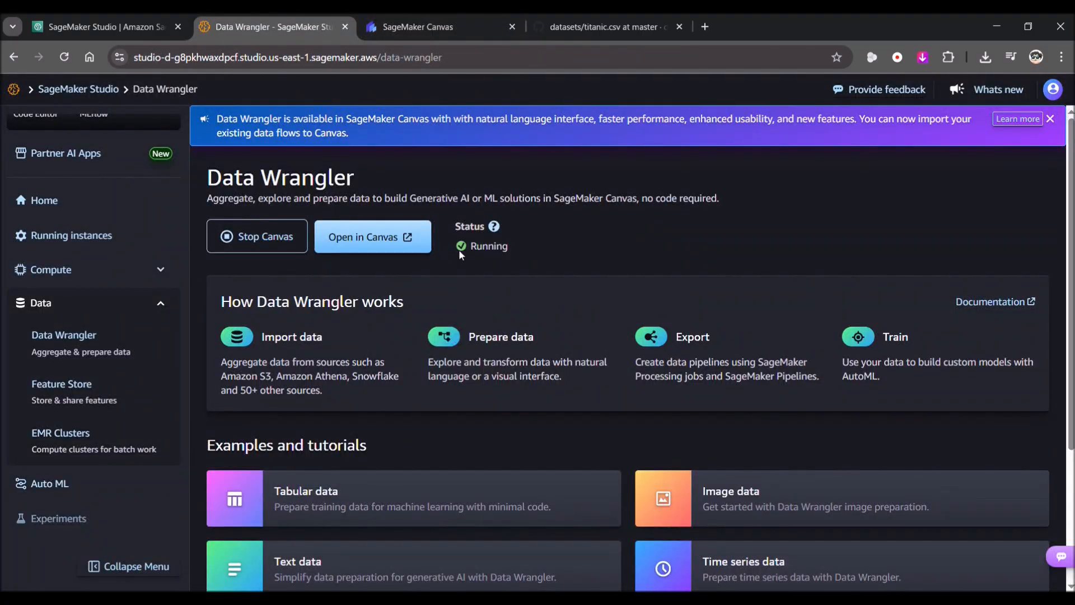